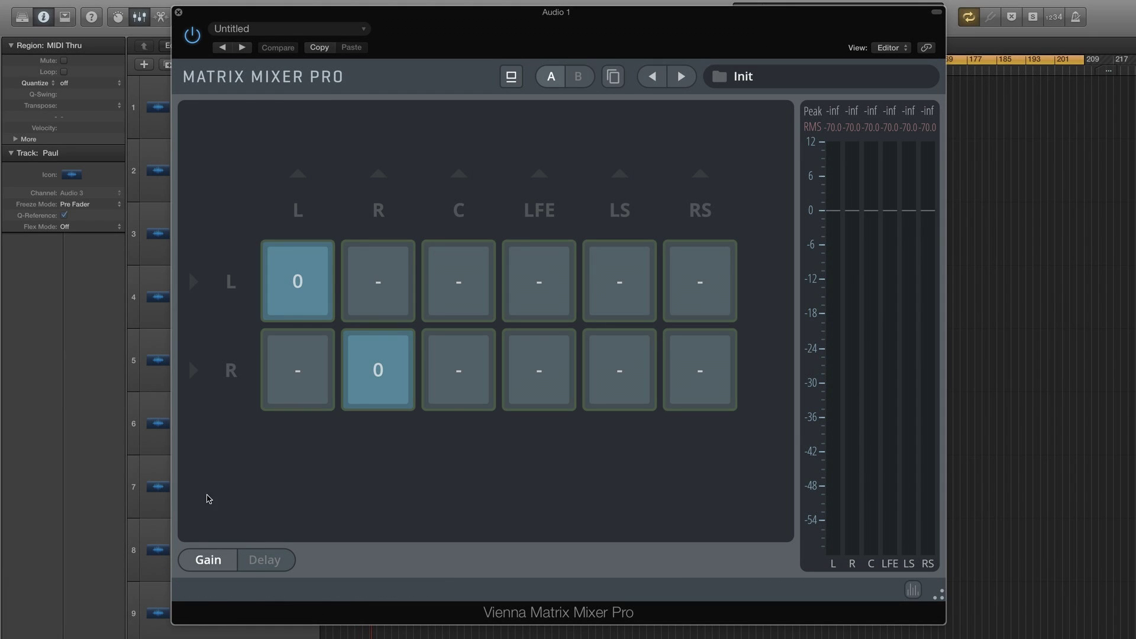
Toggle the matrix grid between delay and gain views, then solo the left output.
{"action": "left_click", "coordinate": [248, 567]}
{"action": "left_click", "coordinate": [209, 560]}
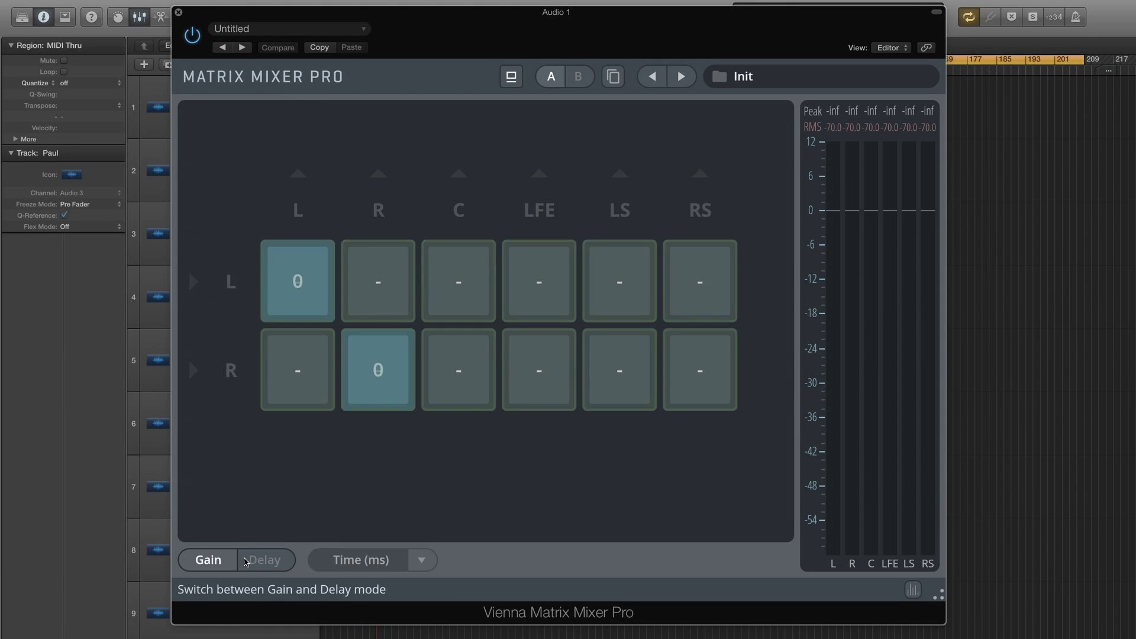
{"action": "left_click", "coordinate": [264, 560]}
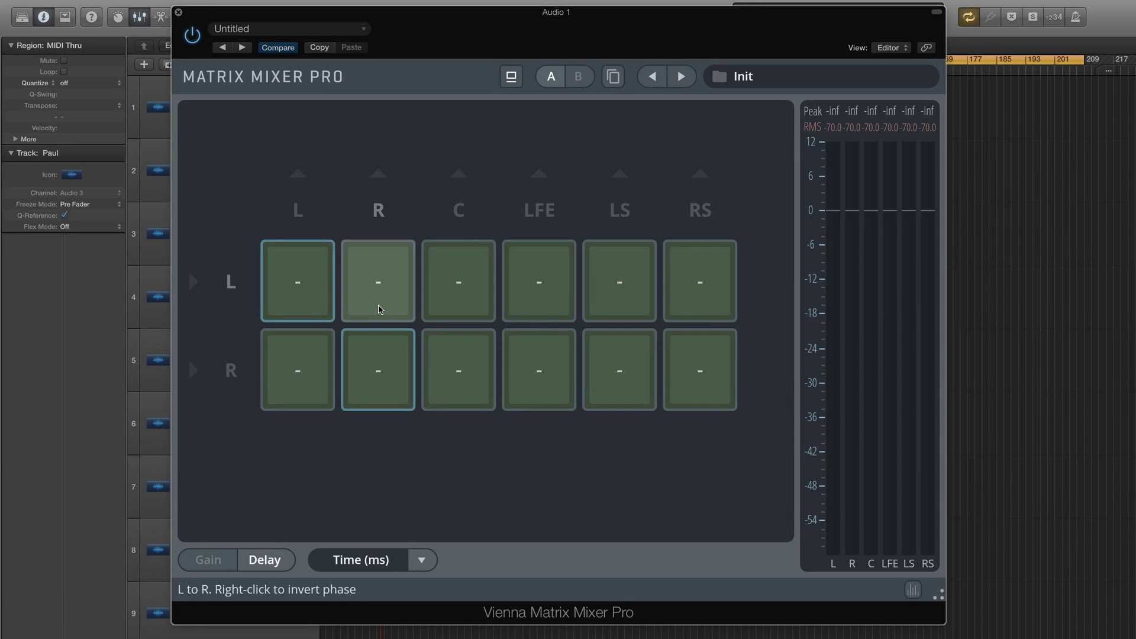
{"action": "left_click", "coordinate": [208, 560]}
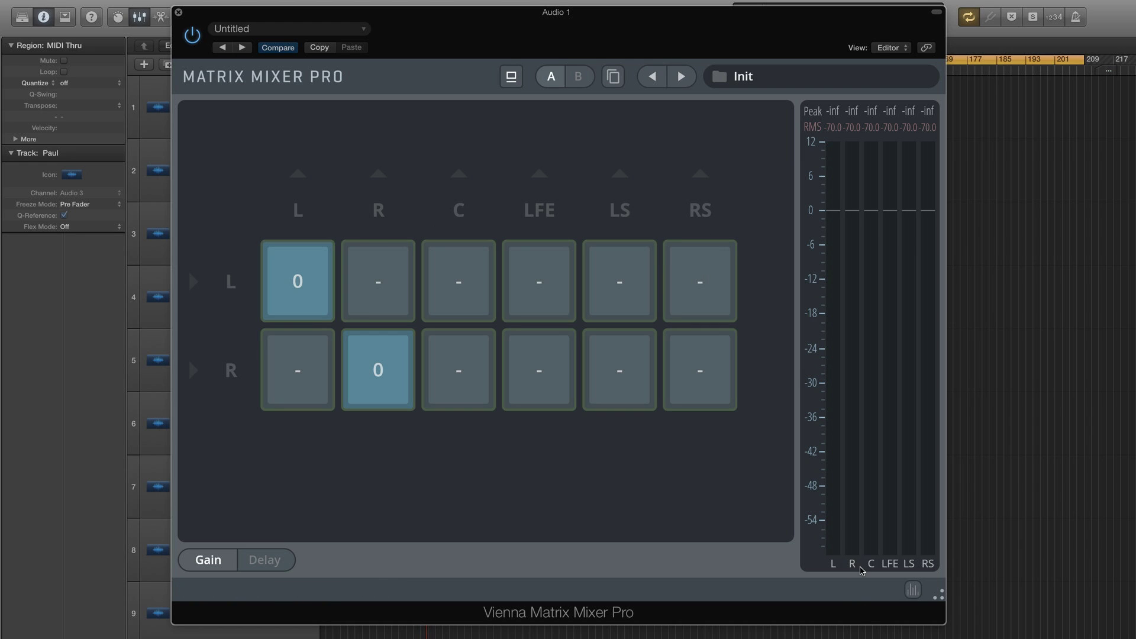
{"action": "left_click", "coordinate": [928, 564]}
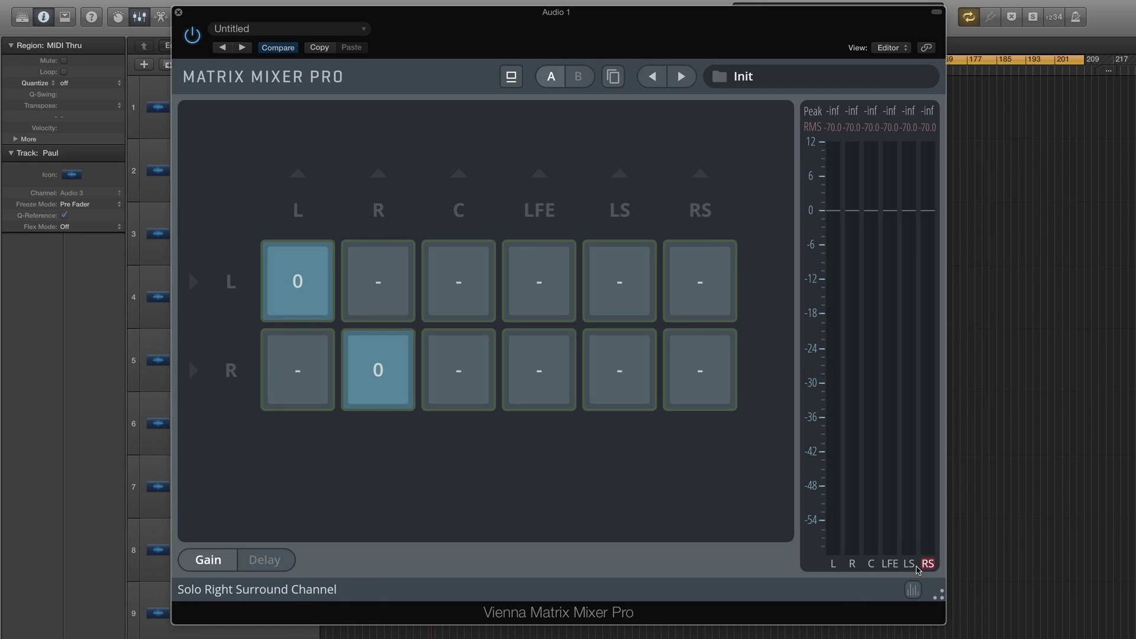
{"action": "left_click", "coordinate": [834, 564]}
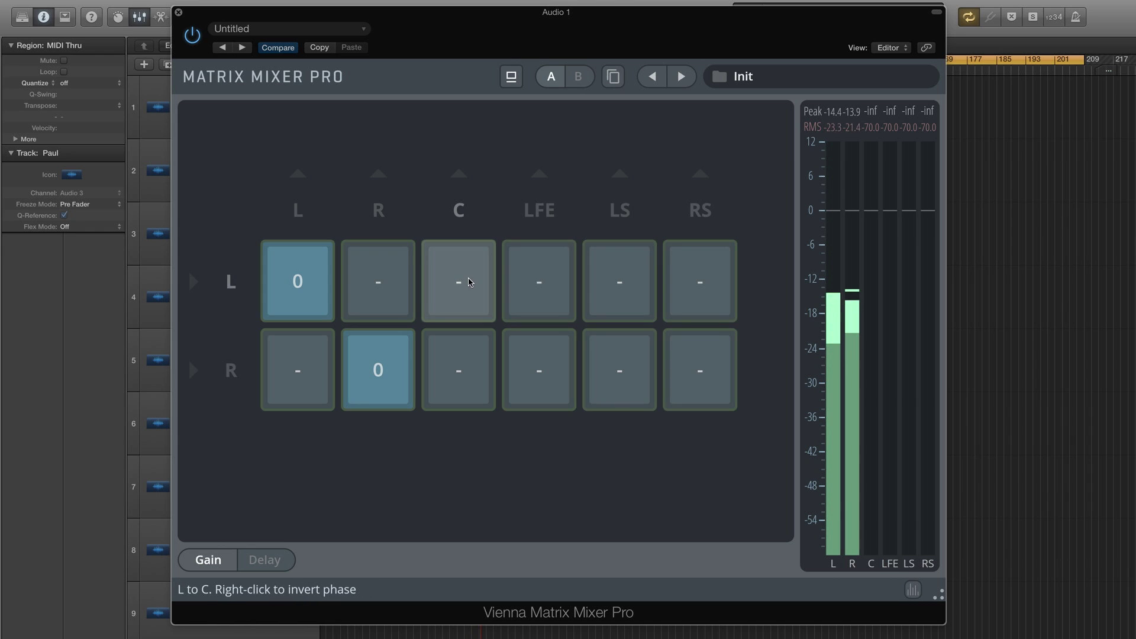
Drag in rough sends from L and R to centre and to their matching surrounds.
{"action": "left_click_drag", "start_coordinate": [464, 284], "coordinate": [464, 261]}
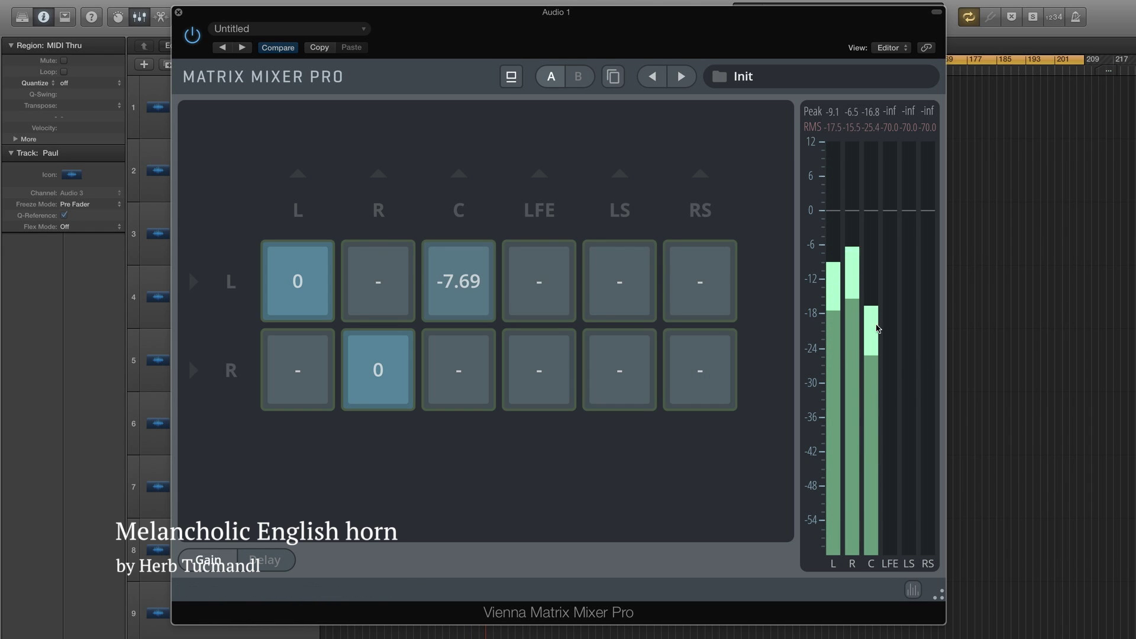
{"action": "left_click_drag", "start_coordinate": [470, 390], "coordinate": [471, 379]}
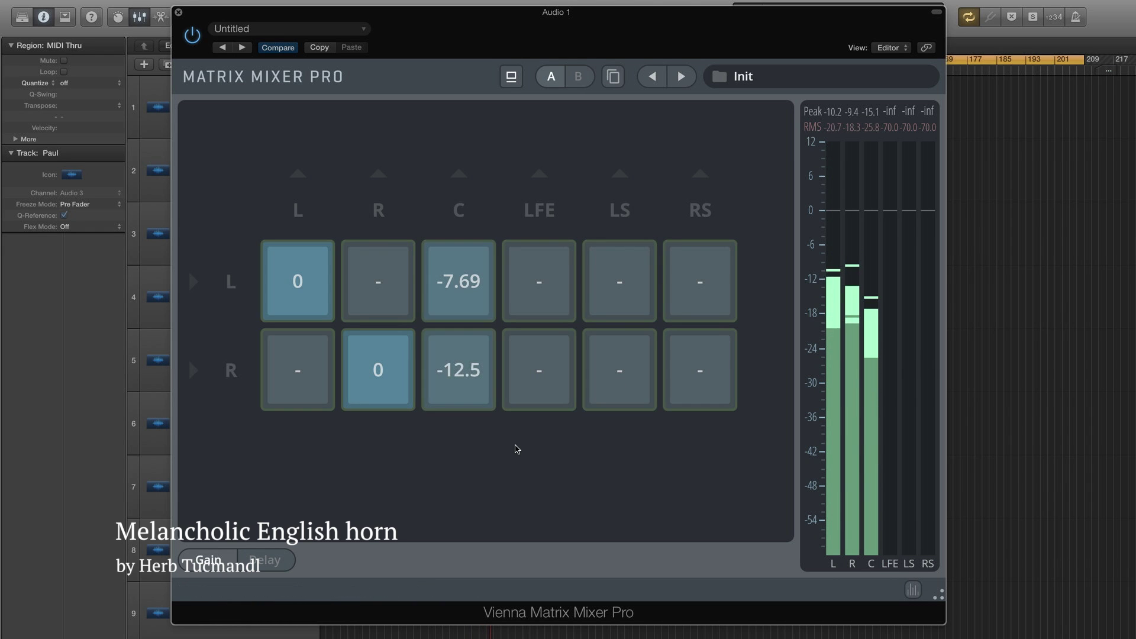
{"action": "left_click_drag", "start_coordinate": [620, 284], "coordinate": [619, 267]}
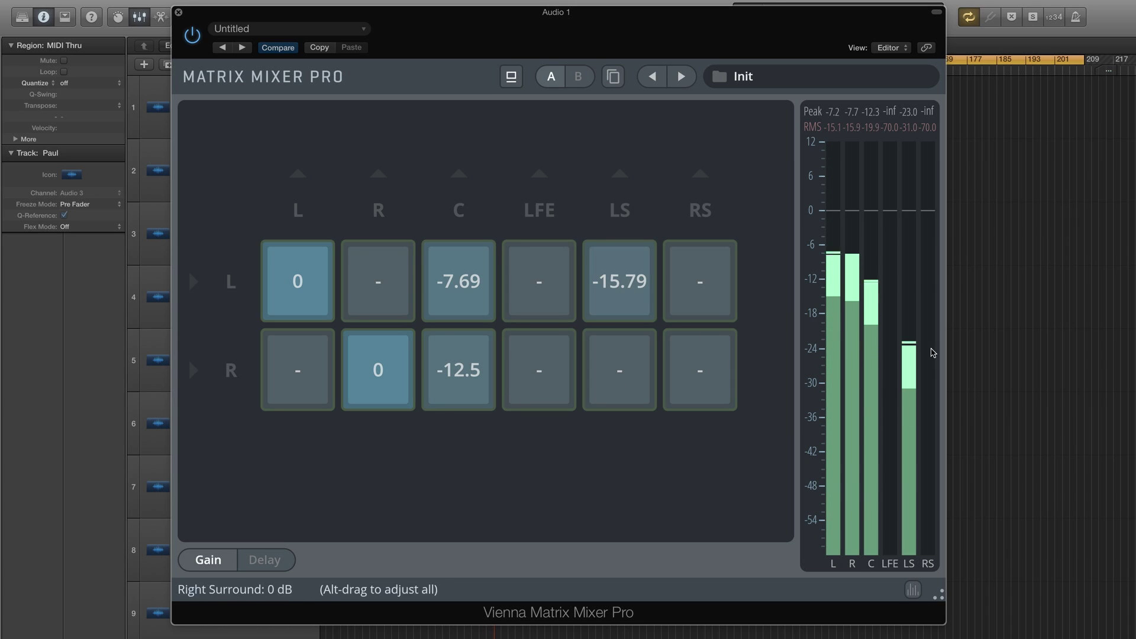
{"action": "left_click_drag", "start_coordinate": [705, 380], "coordinate": [705, 368]}
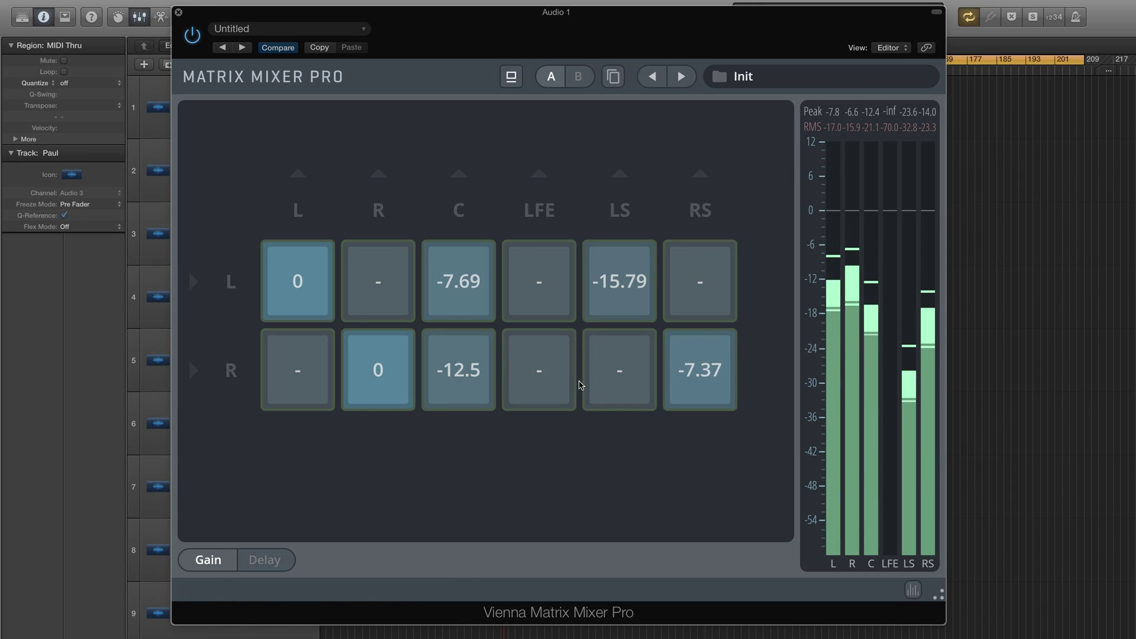
Set the L→C and R→C sends to exactly -6 dB.
{"action": "double_click", "coordinate": [456, 300]}
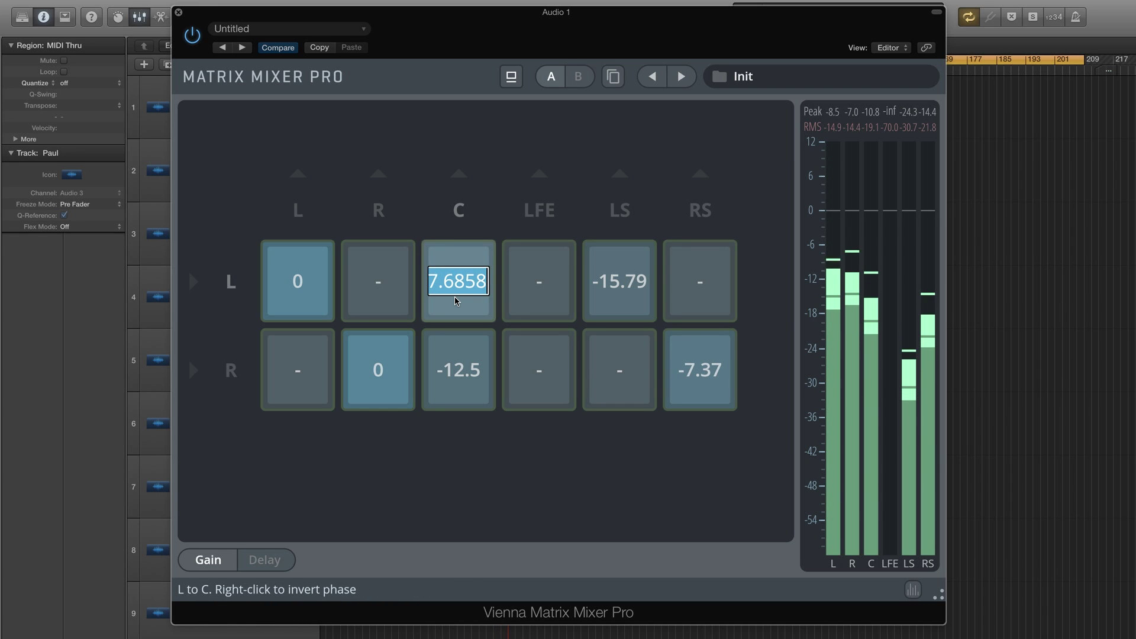
{"action": "type", "text": "-6"}
{"action": "key", "text": "Return"}
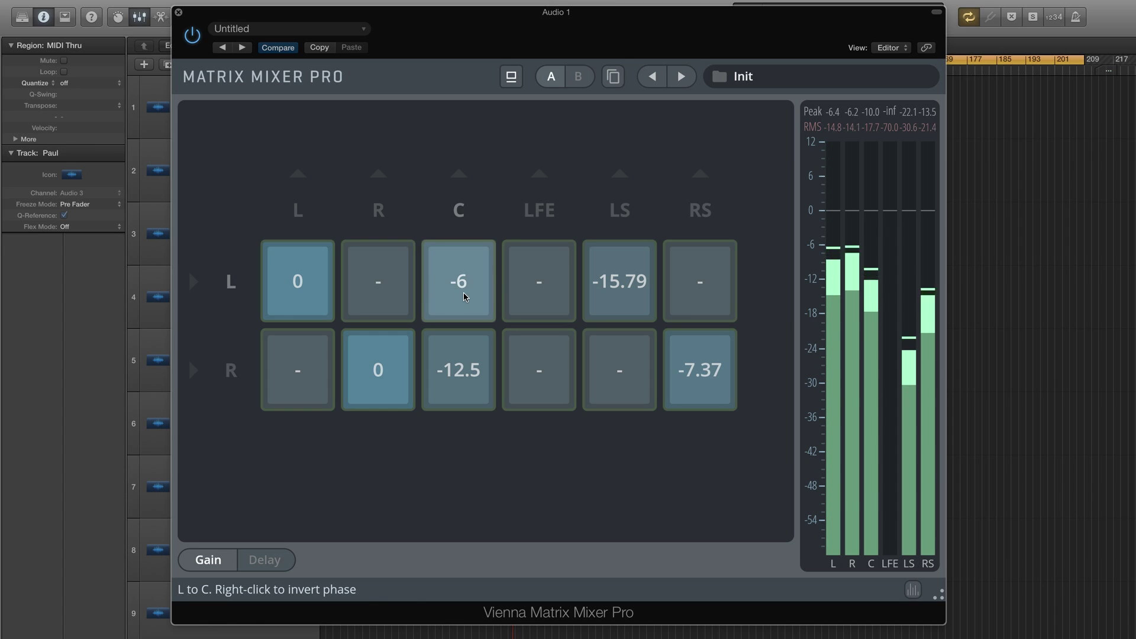
{"action": "double_click", "coordinate": [463, 365]}
{"action": "type", "text": "-6"}
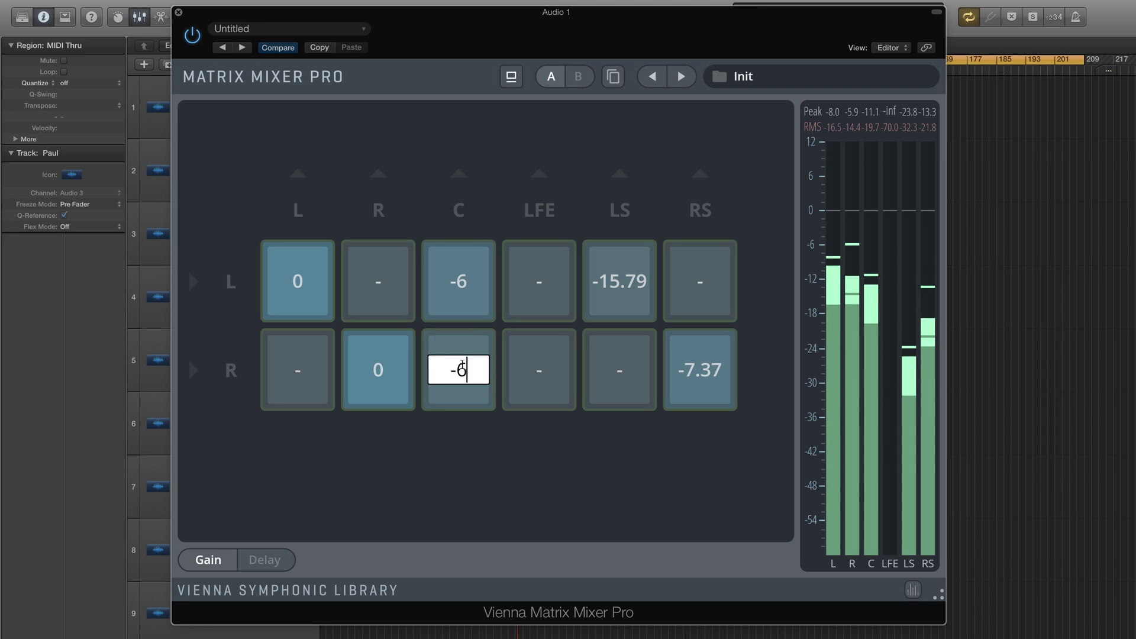
{"action": "key", "text": "Return"}
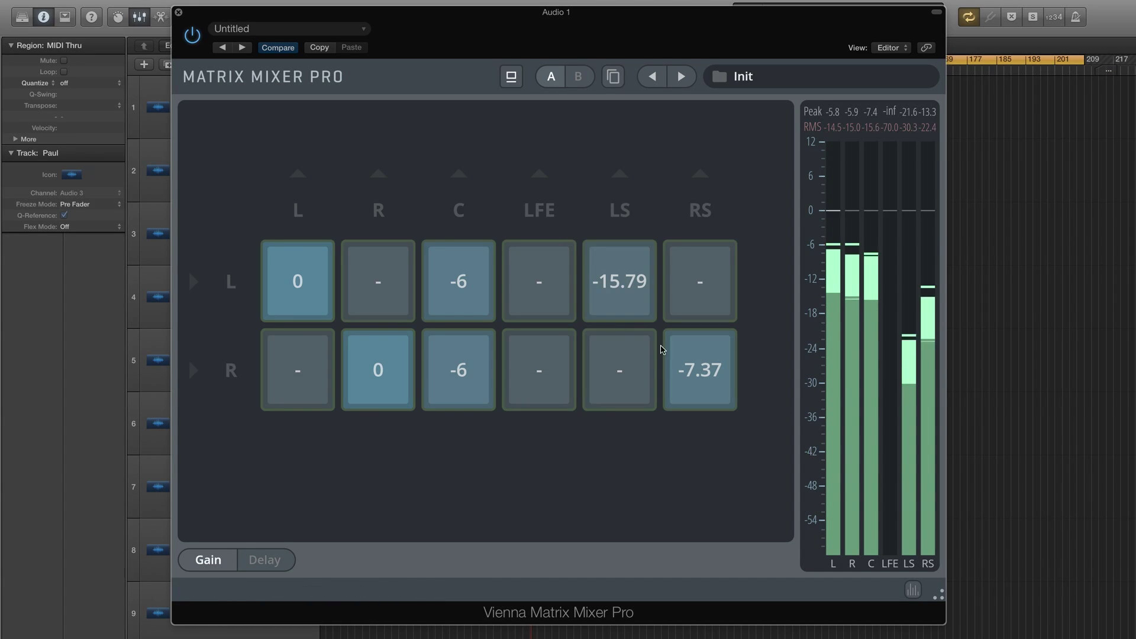
Set the L→LS and R→RS sends to exactly 0 dB.
{"action": "double_click", "coordinate": [610, 306]}
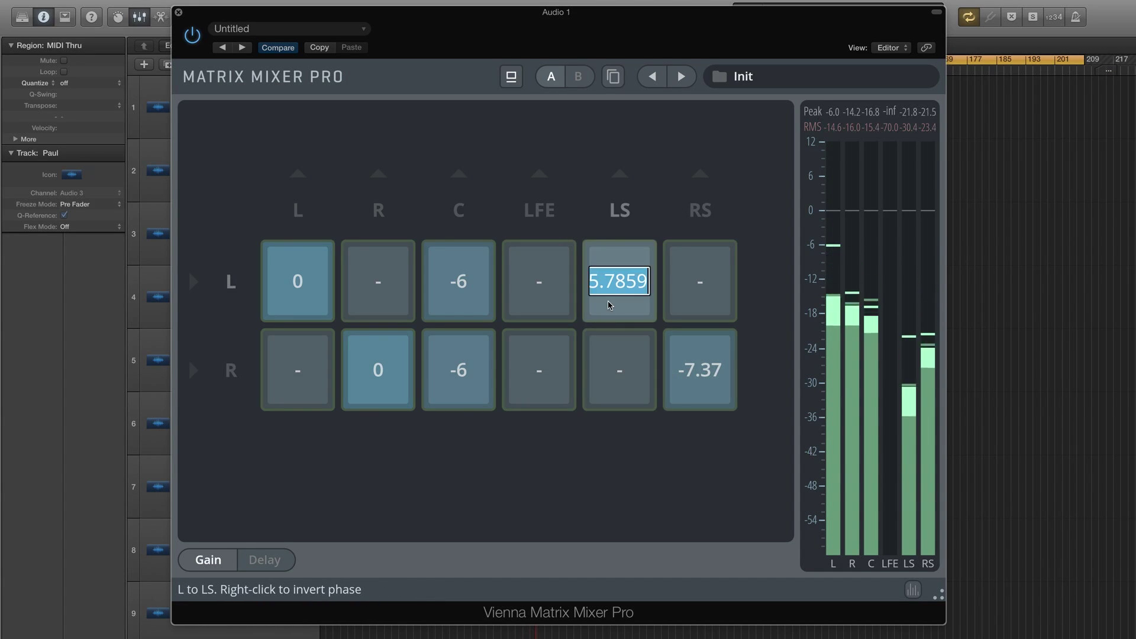
{"action": "type", "text": "0"}
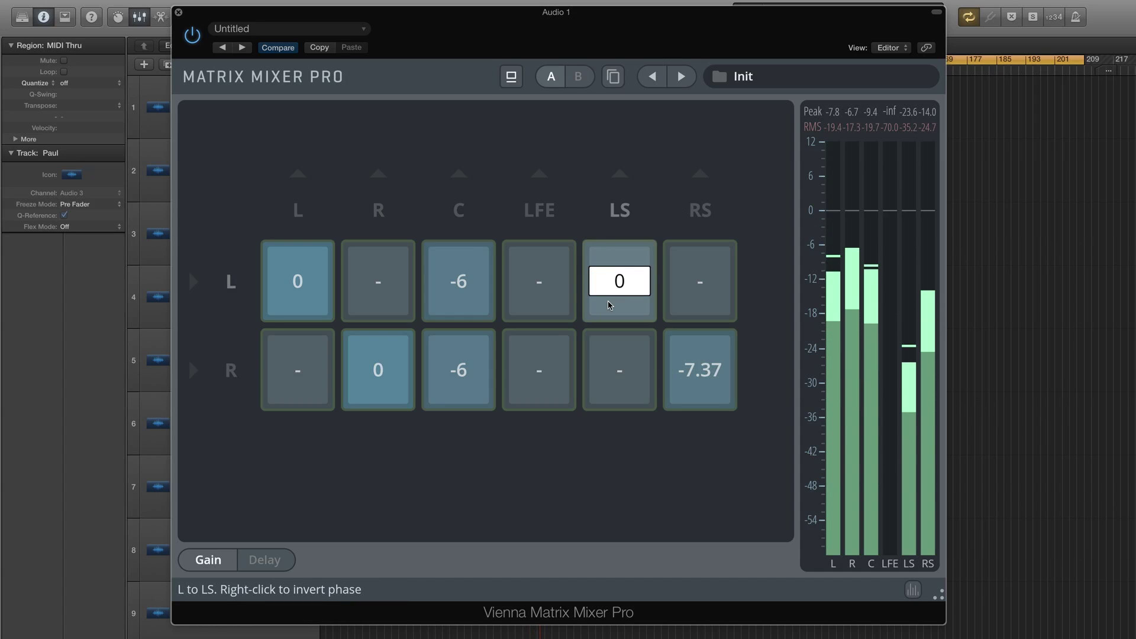
{"action": "key", "text": "Return"}
{"action": "double_click", "coordinate": [702, 363]}
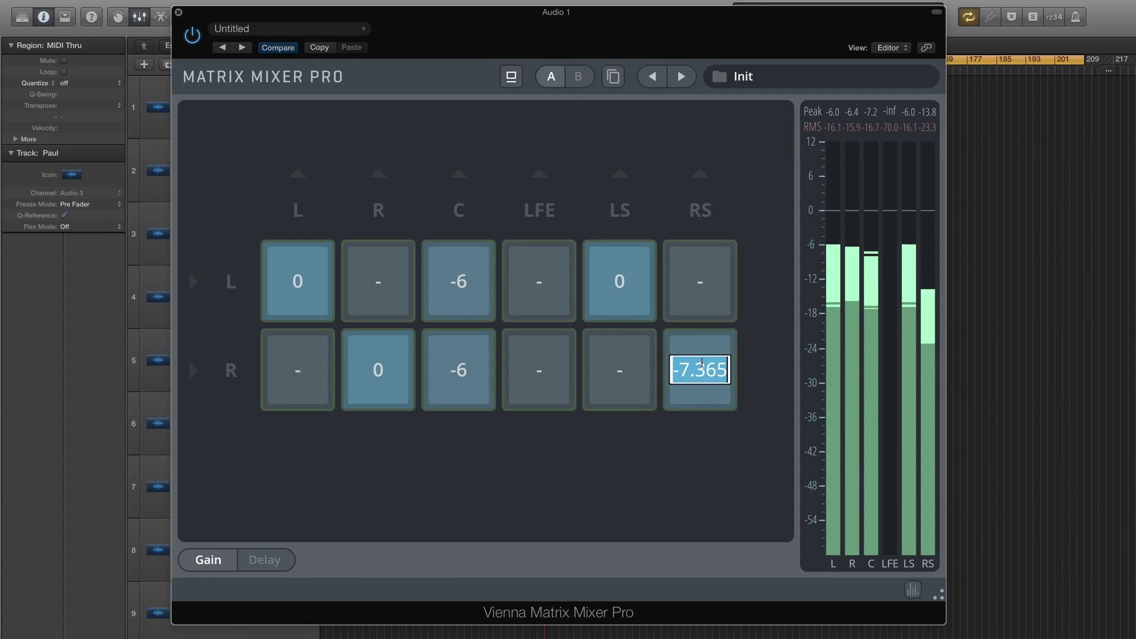
{"action": "type", "text": "0"}
{"action": "key", "text": "Return"}
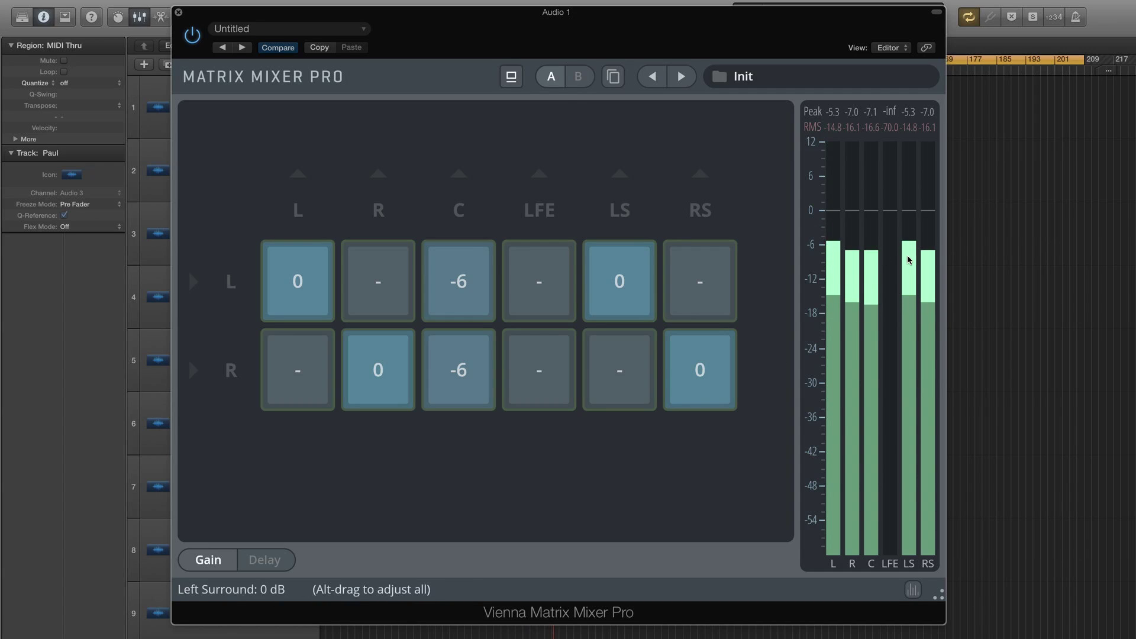
{"action": "left_click", "coordinate": [618, 293]}
{"action": "left_click", "coordinate": [689, 355], "text": "shift"}
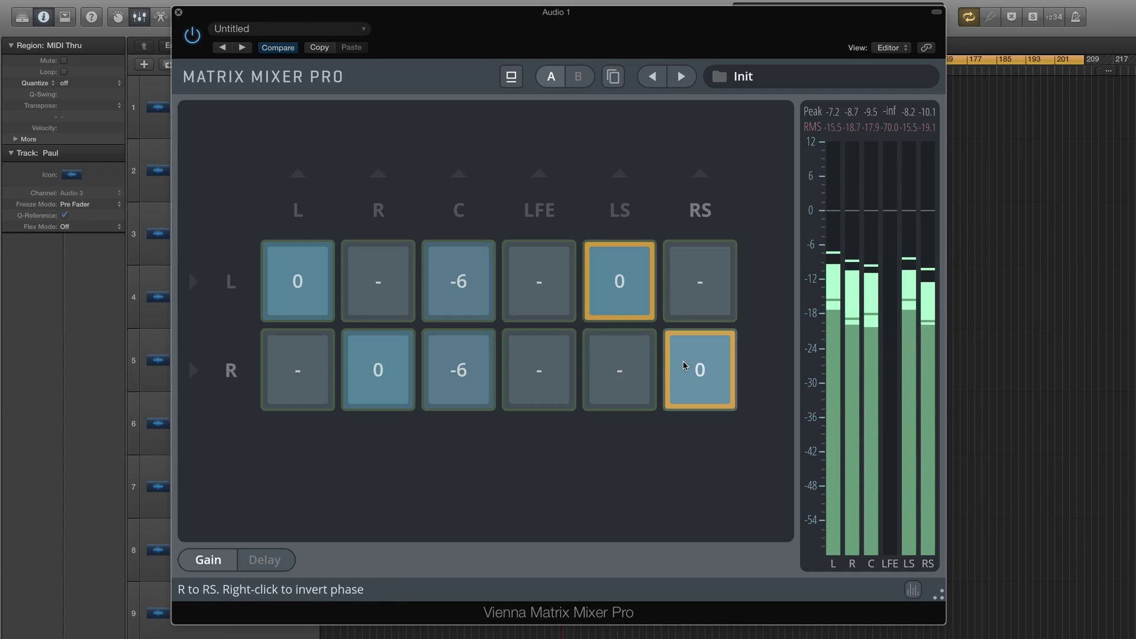
{"action": "left_click", "coordinate": [700, 374], "text": "shift"}
{"action": "left_click", "coordinate": [625, 308], "text": "shift"}
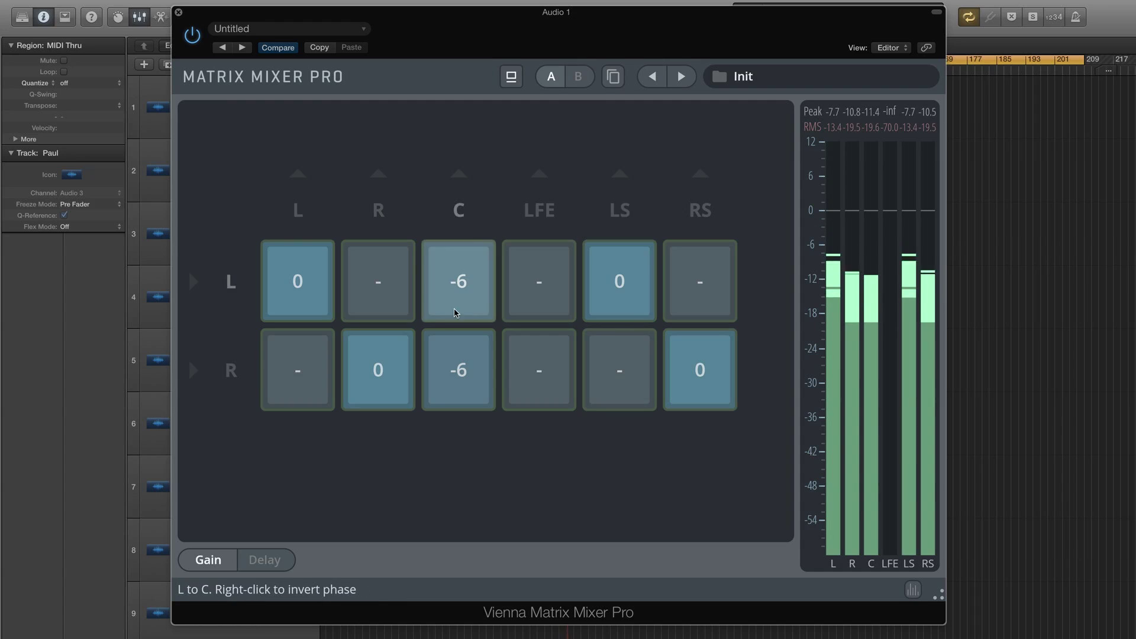
{"action": "left_click", "coordinate": [380, 367]}
{"action": "left_click", "coordinate": [300, 293], "text": "shift"}
{"action": "left_click", "coordinate": [306, 306], "text": "shift"}
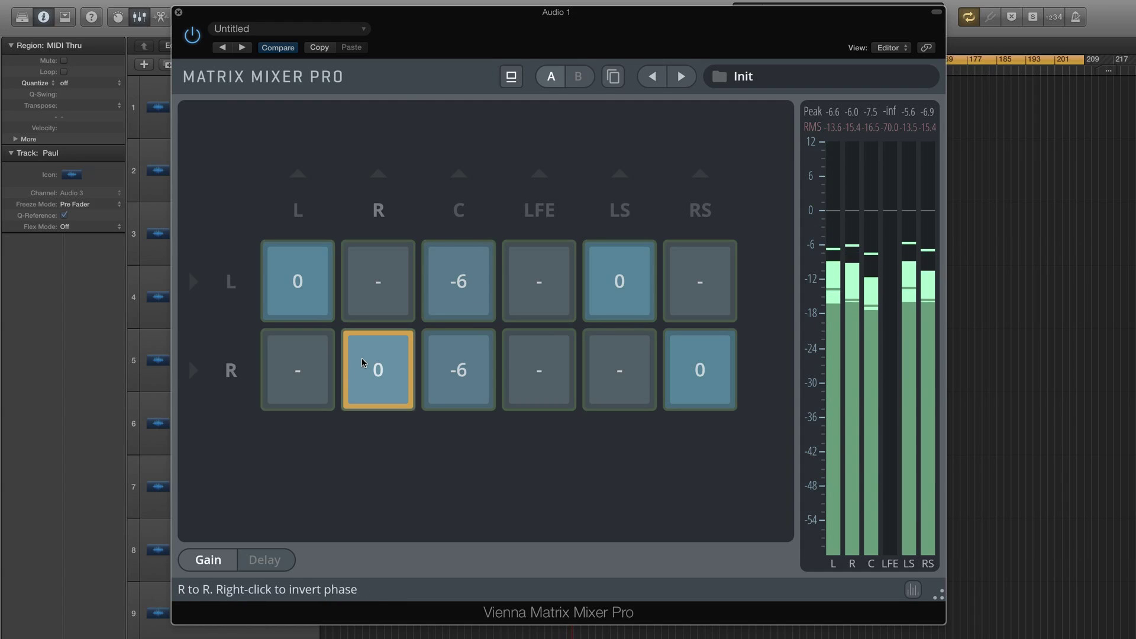
{"action": "left_click", "coordinate": [355, 367], "text": "shift"}
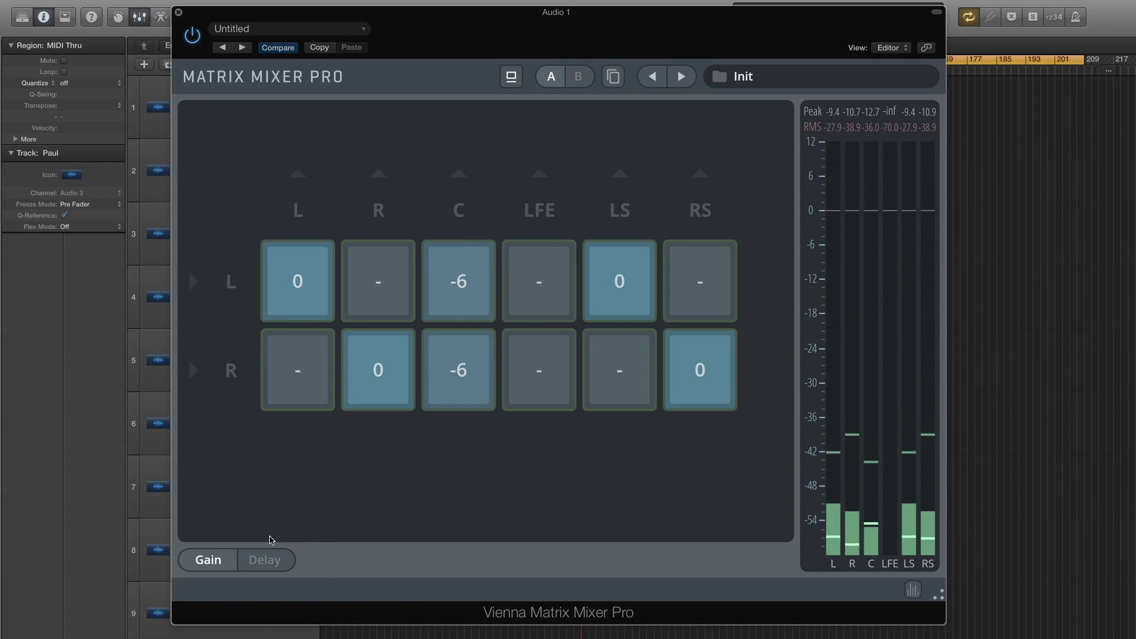
Switch the grid to delays and set L→LS to 46.5 ms and R→RS to 75.7 ms.
{"action": "left_click", "coordinate": [272, 560]}
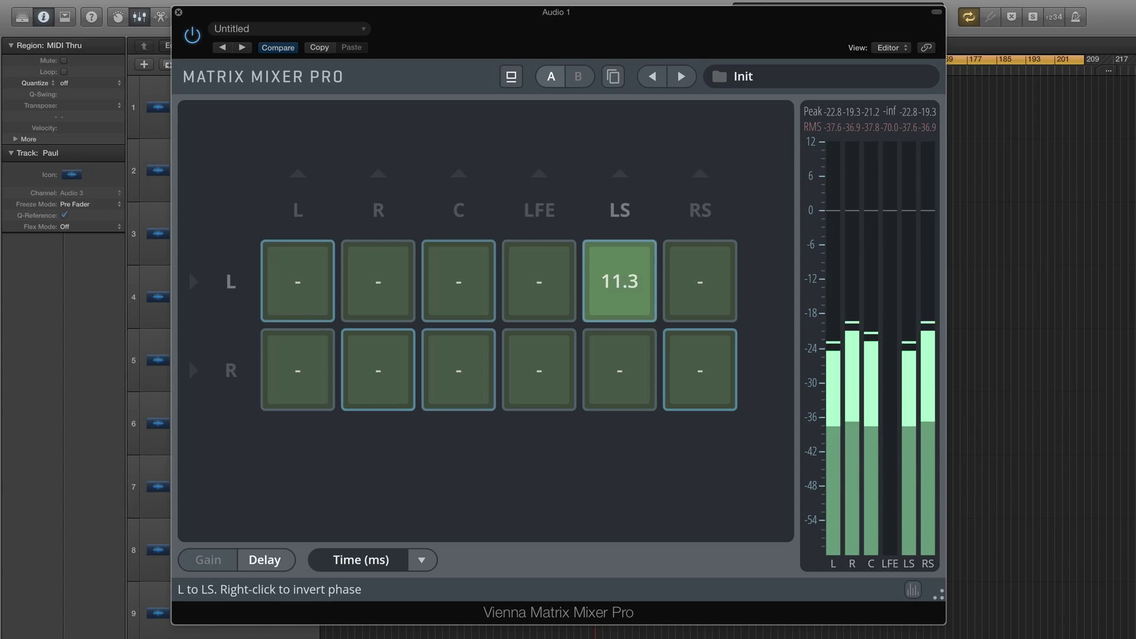
{"action": "left_click_drag", "start_coordinate": [620, 281], "coordinate": [612, 306]}
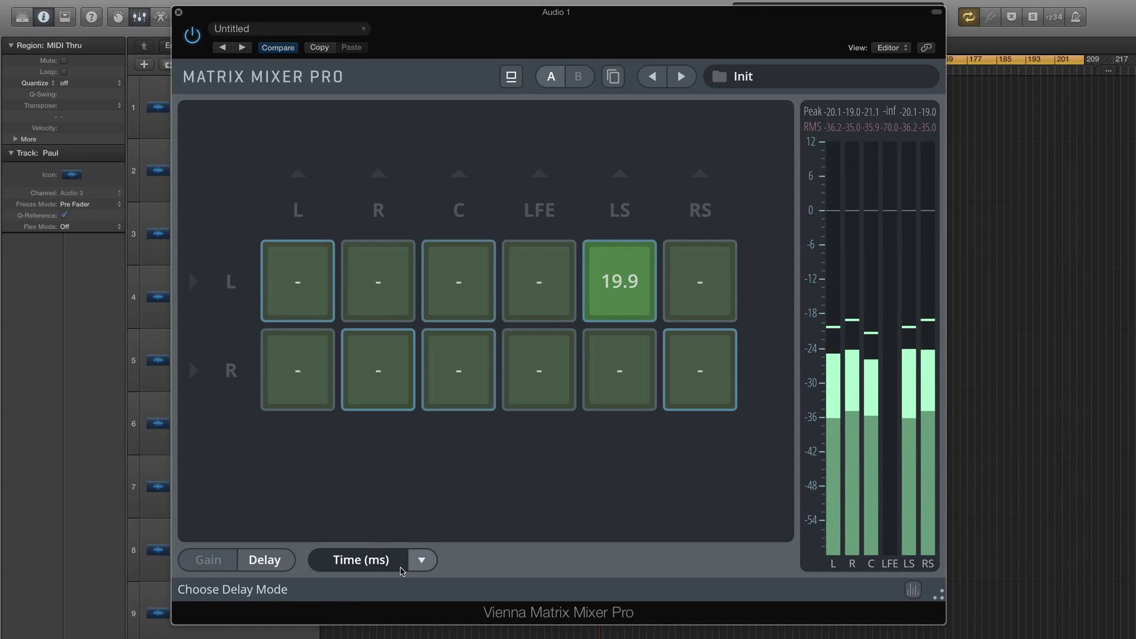
{"action": "left_click_drag", "start_coordinate": [700, 369], "coordinate": [697, 415]}
{"action": "left_click_drag", "start_coordinate": [629, 308], "coordinate": [638, 310]}
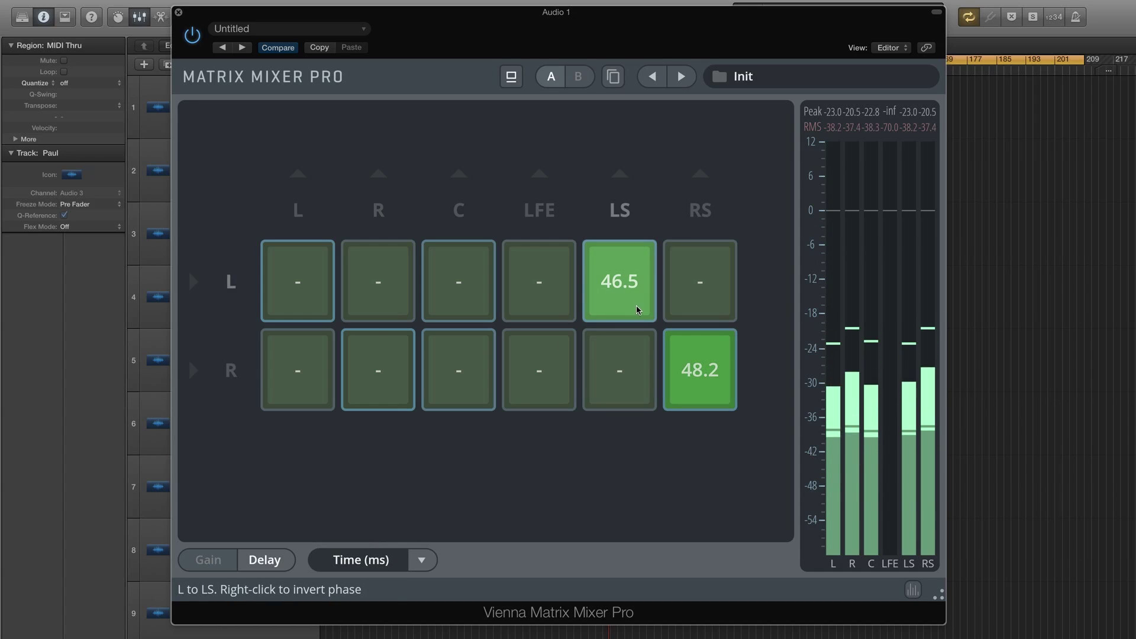
{"action": "left_click_drag", "start_coordinate": [700, 373], "coordinate": [712, 398]}
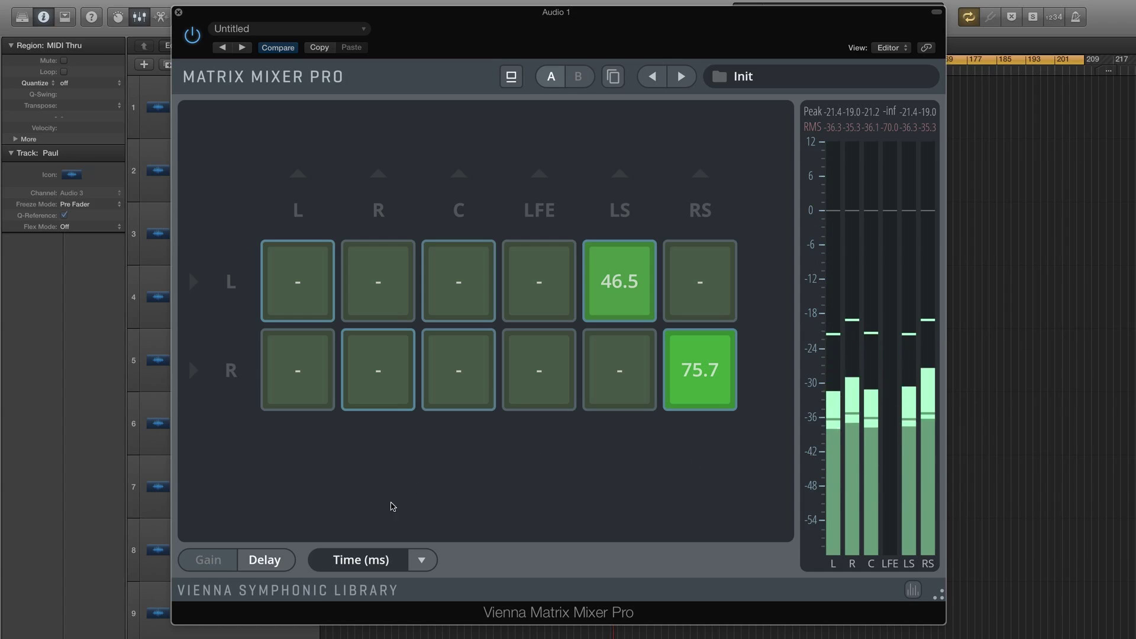
Change the delay units to distance in metres and nudge the L→LS value.
{"action": "left_click", "coordinate": [411, 565]}
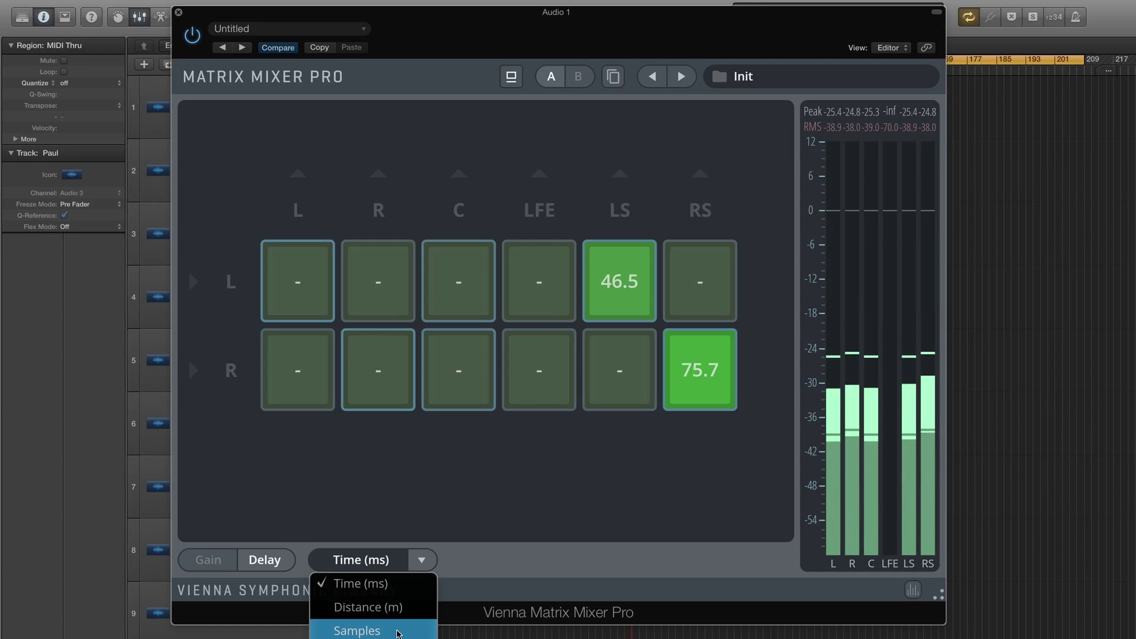
{"action": "left_click", "coordinate": [396, 609]}
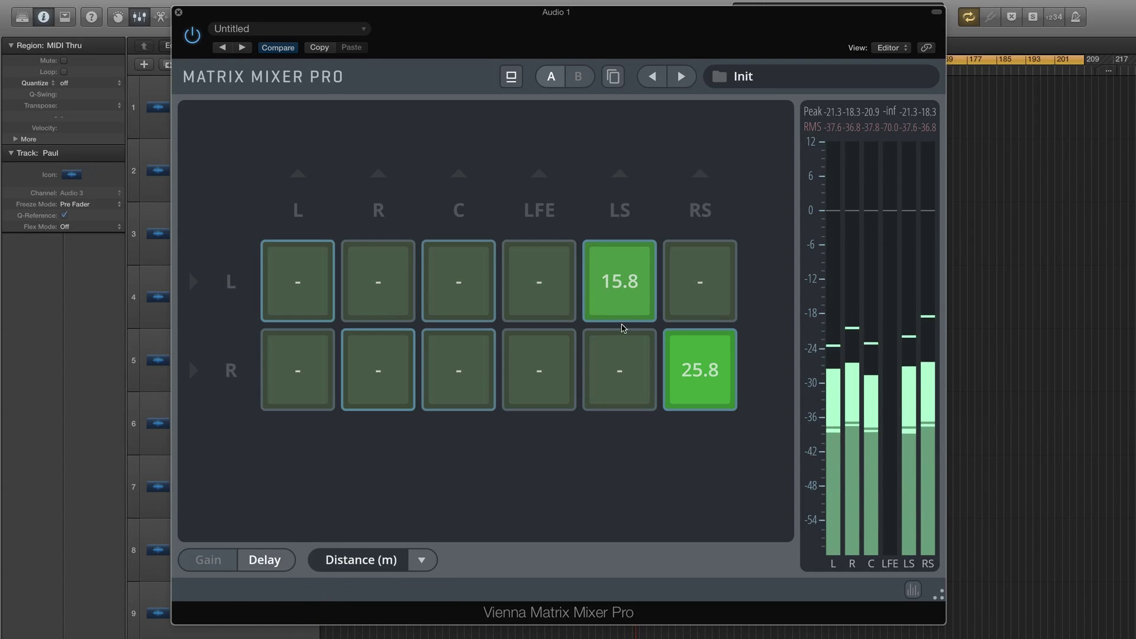
{"action": "left_click_drag", "start_coordinate": [624, 302], "coordinate": [624, 296]}
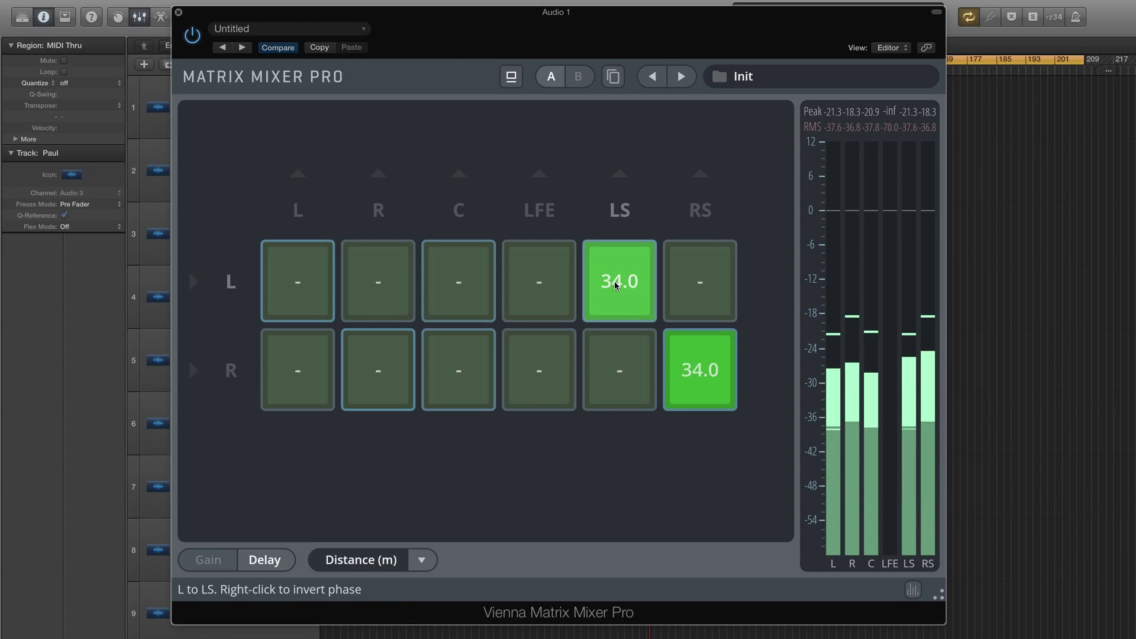
Check the gain and delay views, then clear the L→LS and R→RS delays.
{"action": "left_click", "coordinate": [208, 560]}
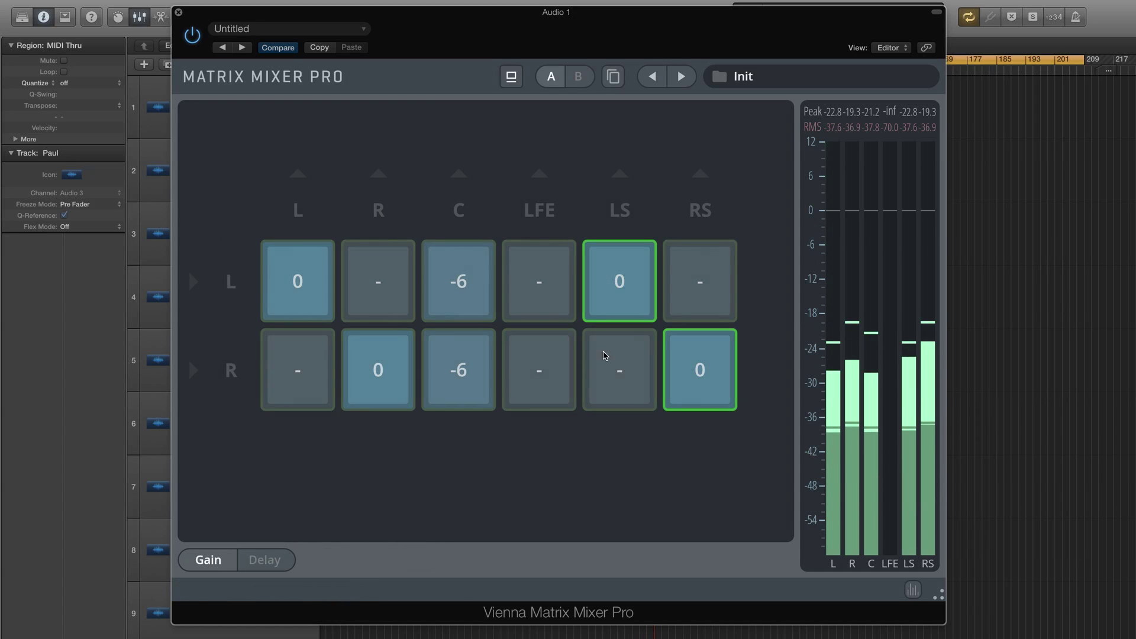
{"action": "left_click", "coordinate": [272, 561]}
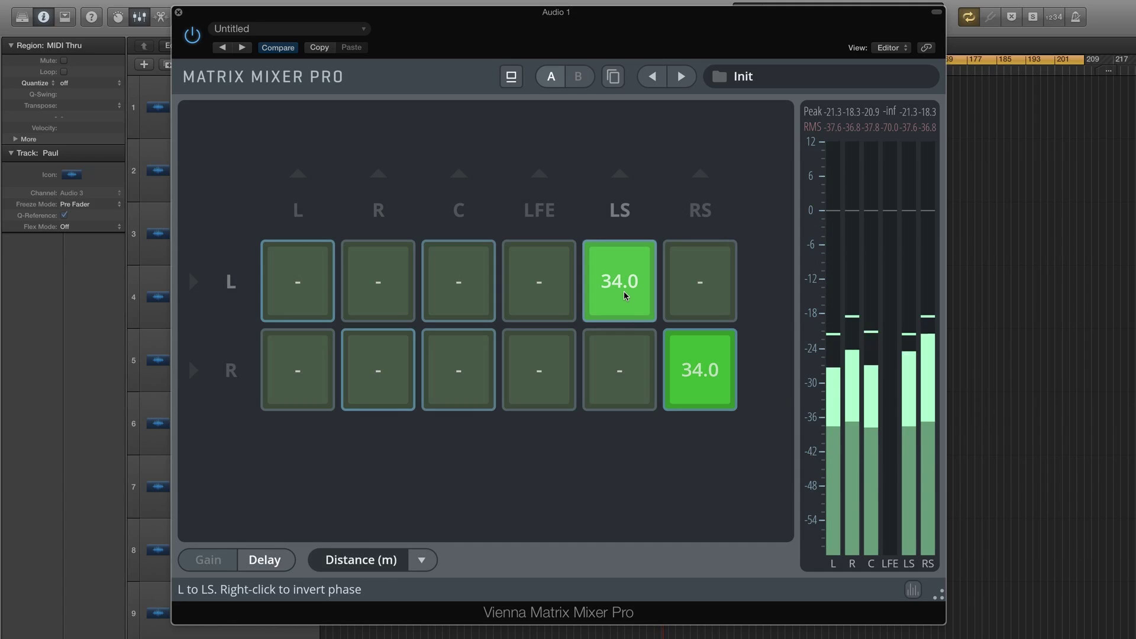
{"action": "left_click", "coordinate": [624, 296]}
{"action": "left_click", "coordinate": [693, 353]}
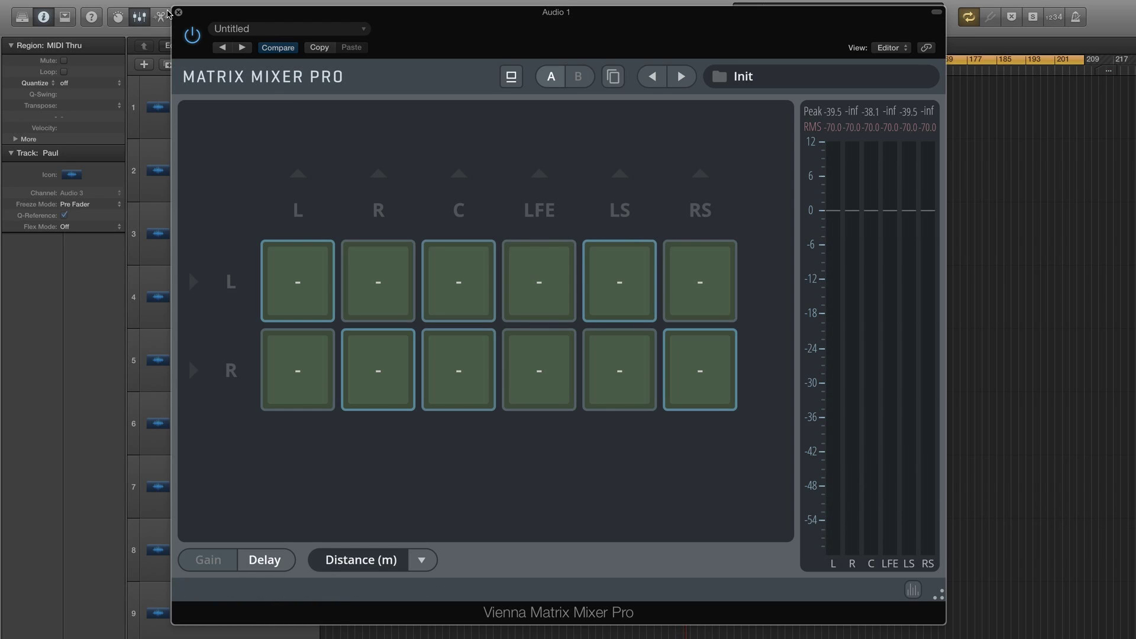
Close Matrix Mixer Pro, open Surround Balance Pro, and drag the balance puck off-centre toward the right rear.
{"action": "left_click", "coordinate": [178, 12]}
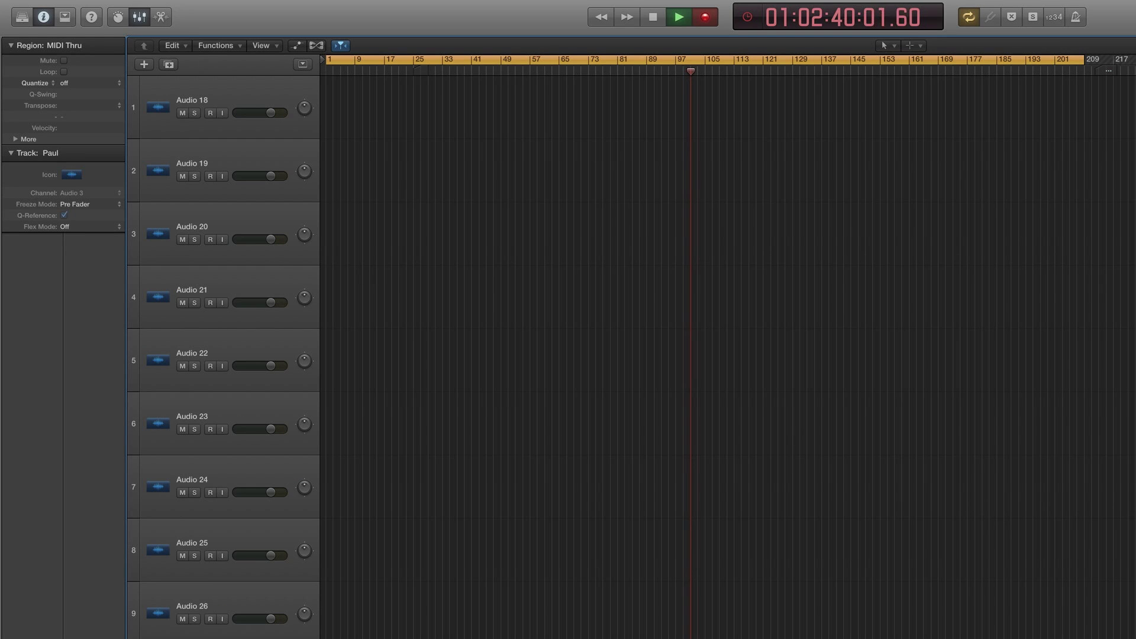
{"action": "key", "text": "v"}
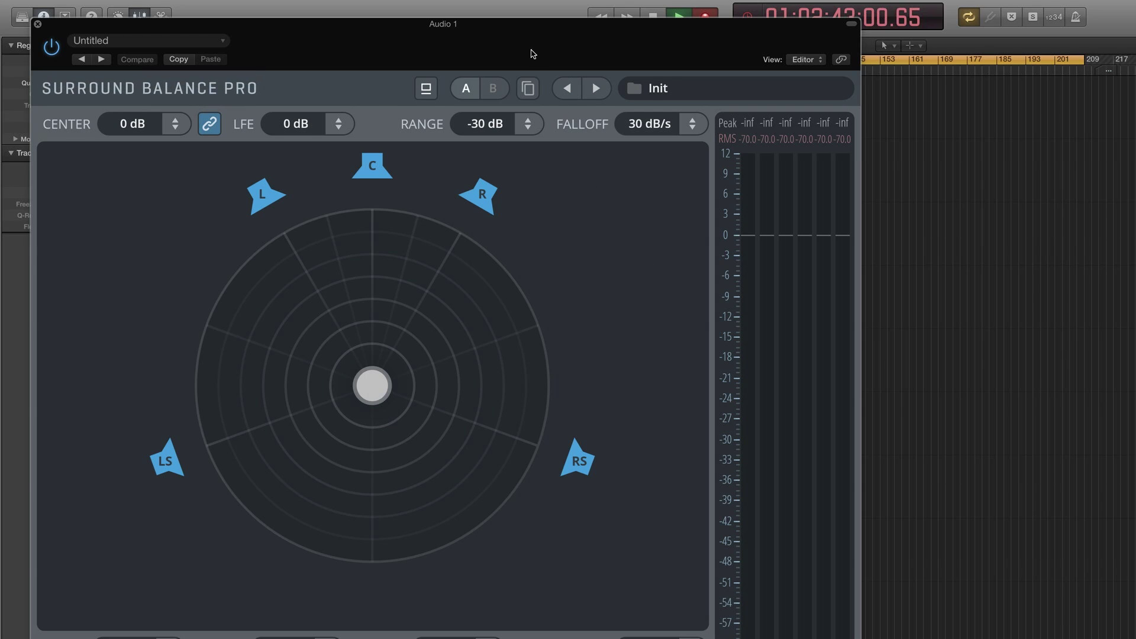
{"action": "left_click_drag", "start_coordinate": [534, 50], "coordinate": [610, 32]}
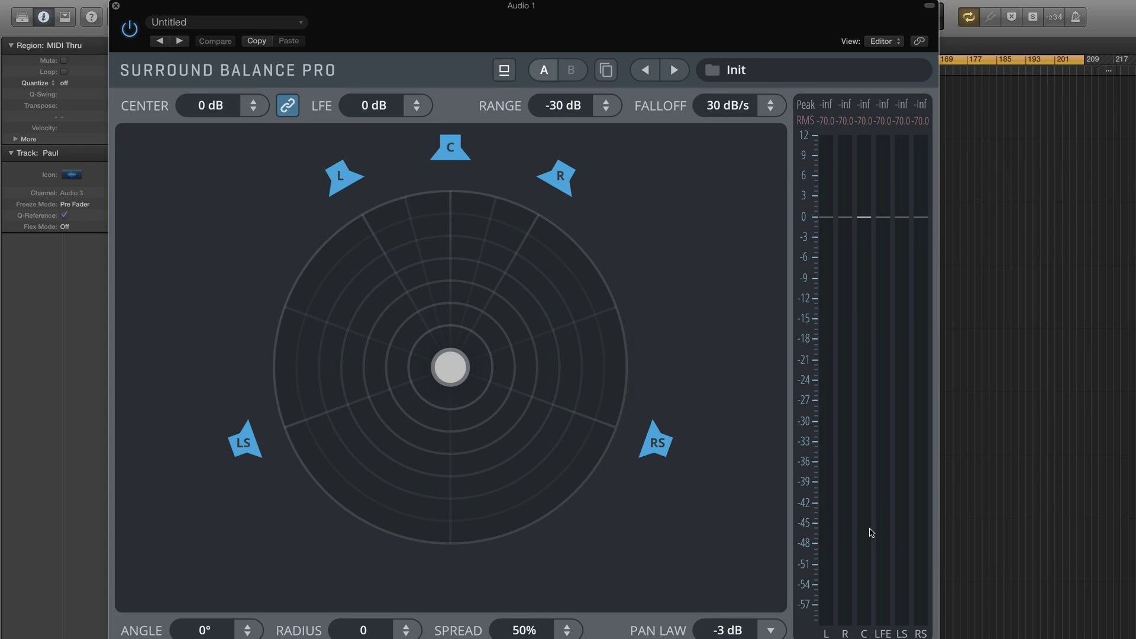
{"action": "left_click_drag", "start_coordinate": [573, 31], "coordinate": [620, 25]}
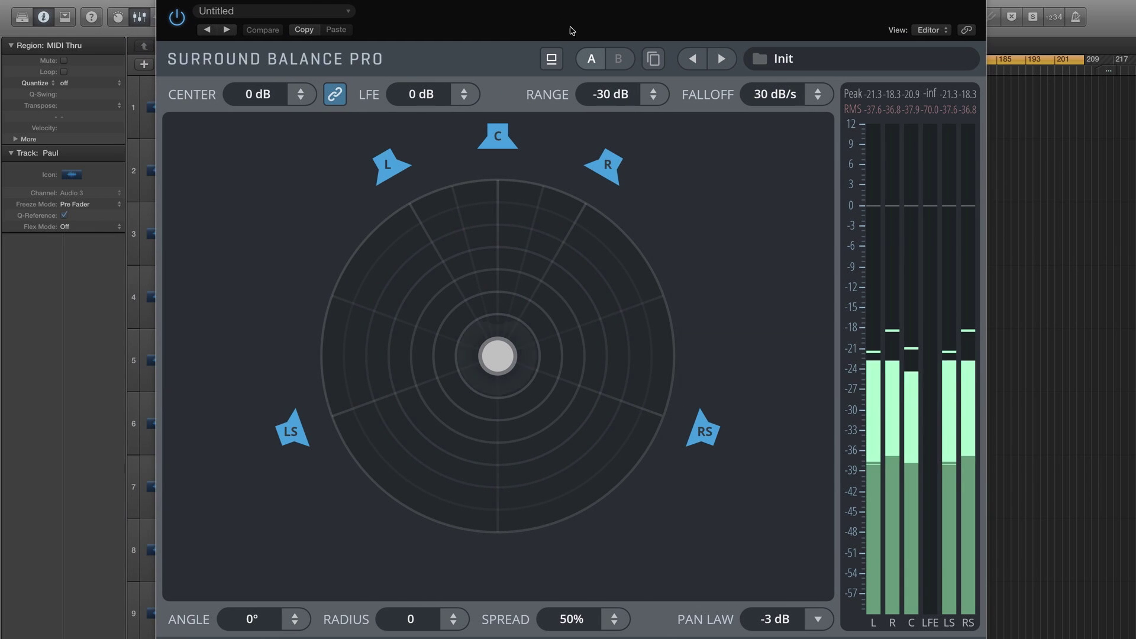
{"action": "left_click_drag", "start_coordinate": [502, 357], "coordinate": [619, 426]}
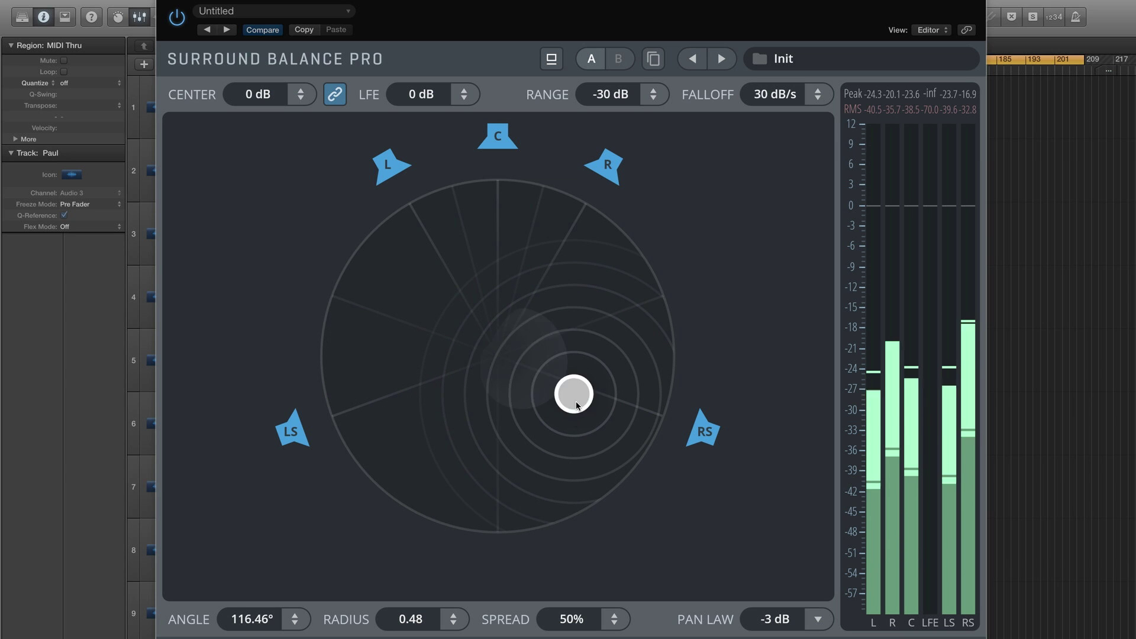
{"action": "left_click_drag", "start_coordinate": [573, 393], "coordinate": [437, 296]}
Mute the L, R and C speakers, then re-enable all three.
{"action": "left_click", "coordinate": [392, 167]}
{"action": "left_click", "coordinate": [603, 167]}
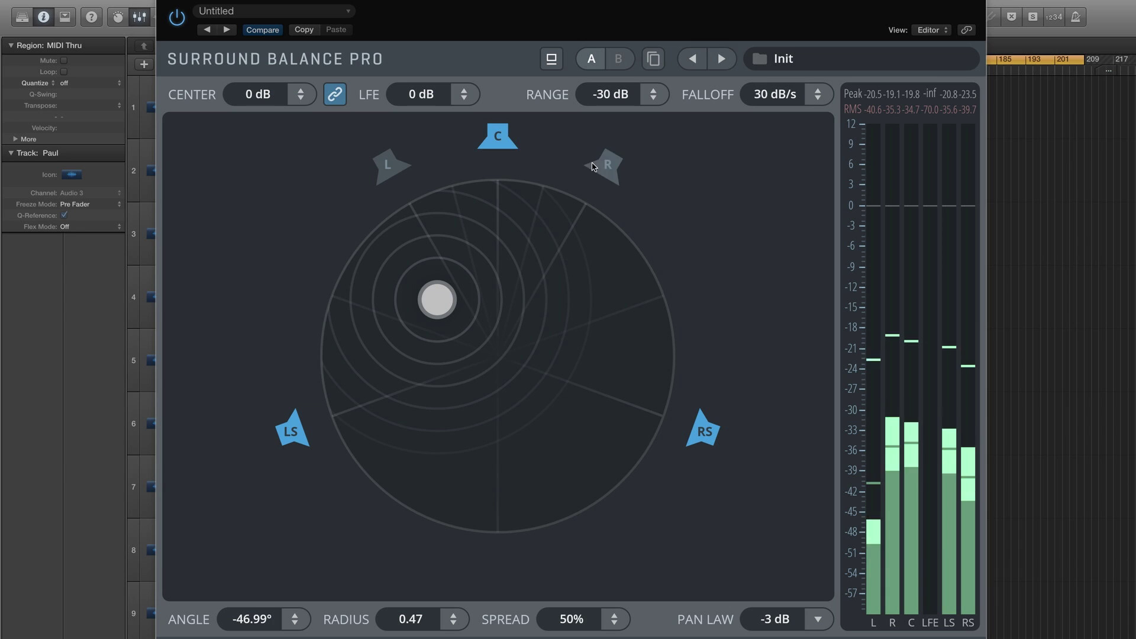
{"action": "left_click", "coordinate": [510, 146]}
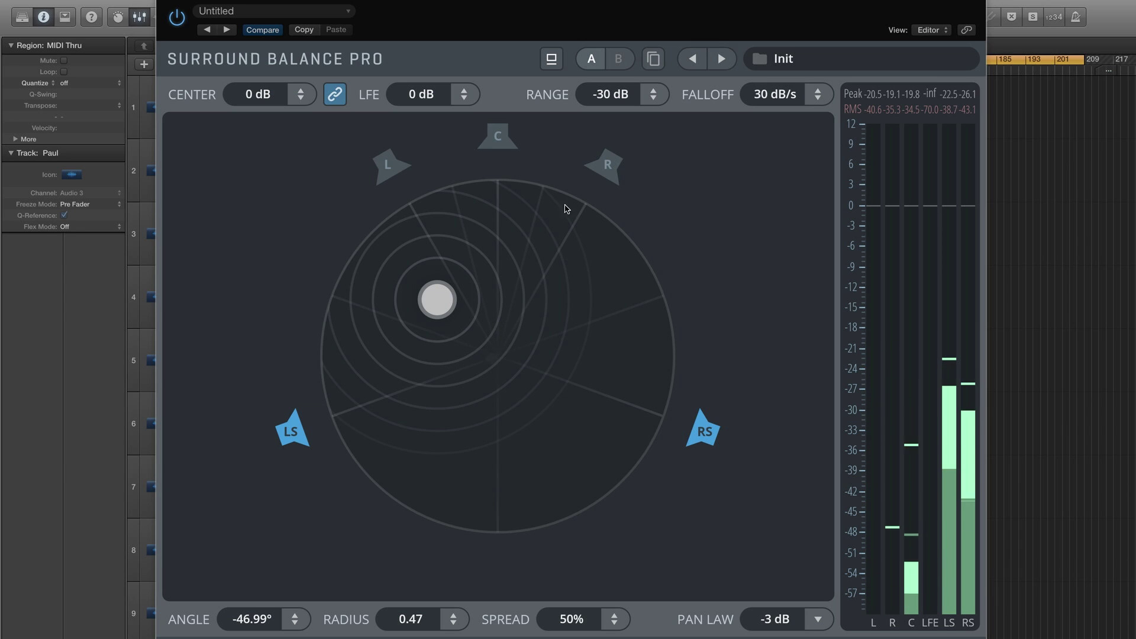
{"action": "left_click", "coordinate": [497, 136]}
{"action": "left_click", "coordinate": [603, 167]}
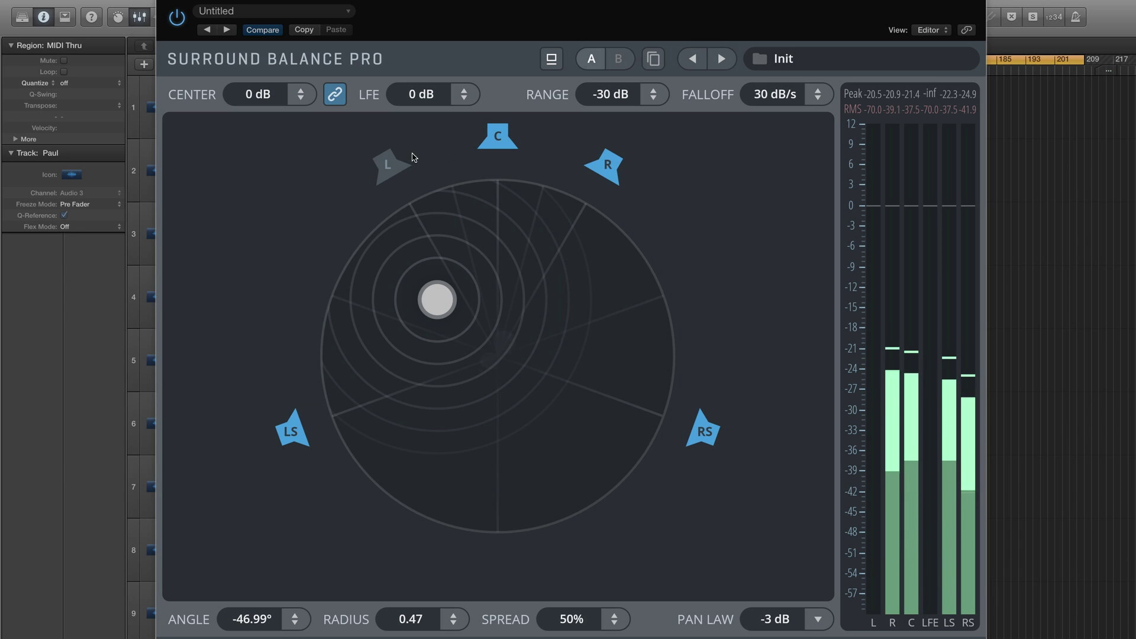
{"action": "left_click", "coordinate": [390, 168]}
Move the balance toward the front (-6.42°, radius 0.46) and set range to -36.84 dB.
{"action": "left_click_drag", "start_coordinate": [441, 301], "coordinate": [502, 307]}
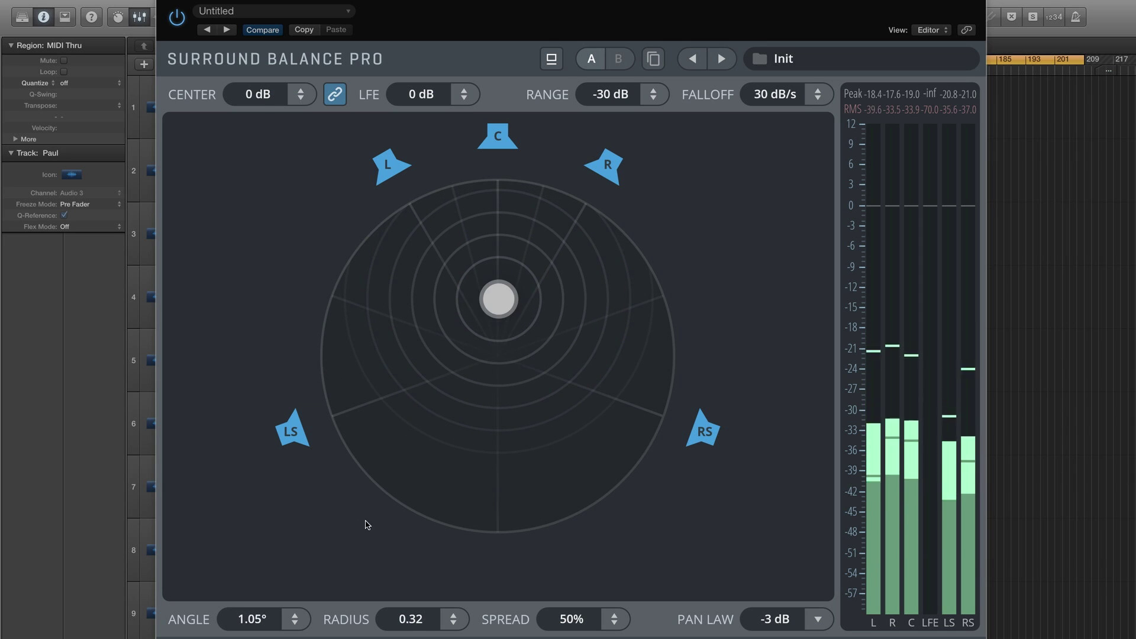
{"action": "mouse_move", "coordinate": [300, 94]}
{"action": "left_mouse_down"}
{"action": "mouse_move", "coordinate": [301, 83]}
{"action": "mouse_move", "coordinate": [301, 96]}
{"action": "left_mouse_up"}
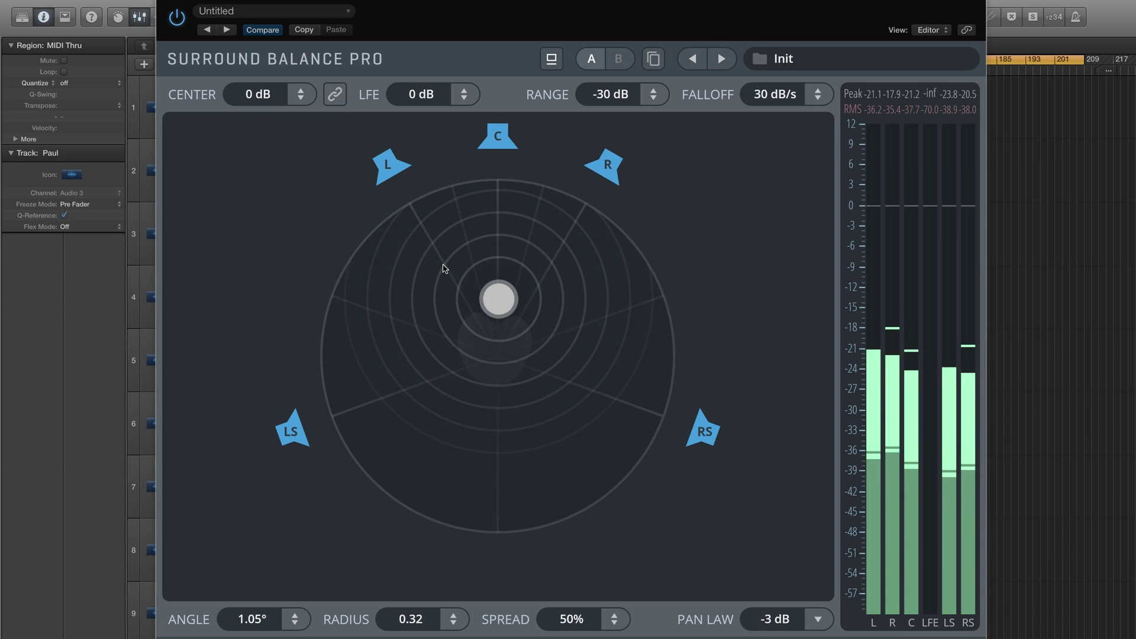
{"action": "left_click_drag", "start_coordinate": [502, 295], "coordinate": [494, 273]}
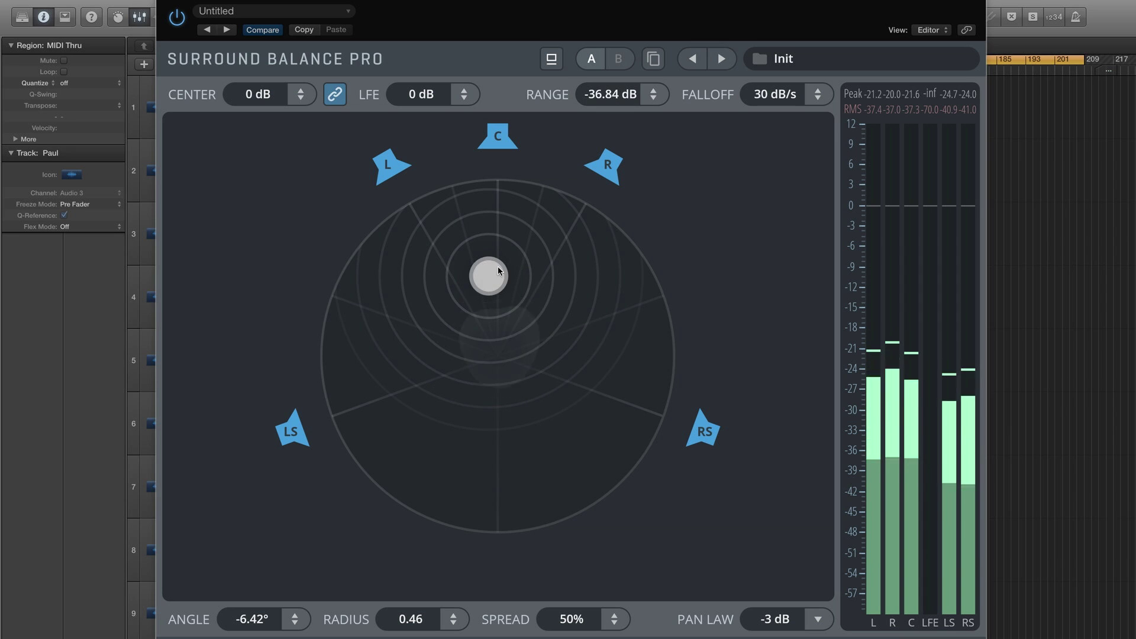
Try out falloff, angle, radius and spread values, settling the balance near centre.
{"action": "left_click_drag", "start_coordinate": [499, 272], "coordinate": [503, 321]}
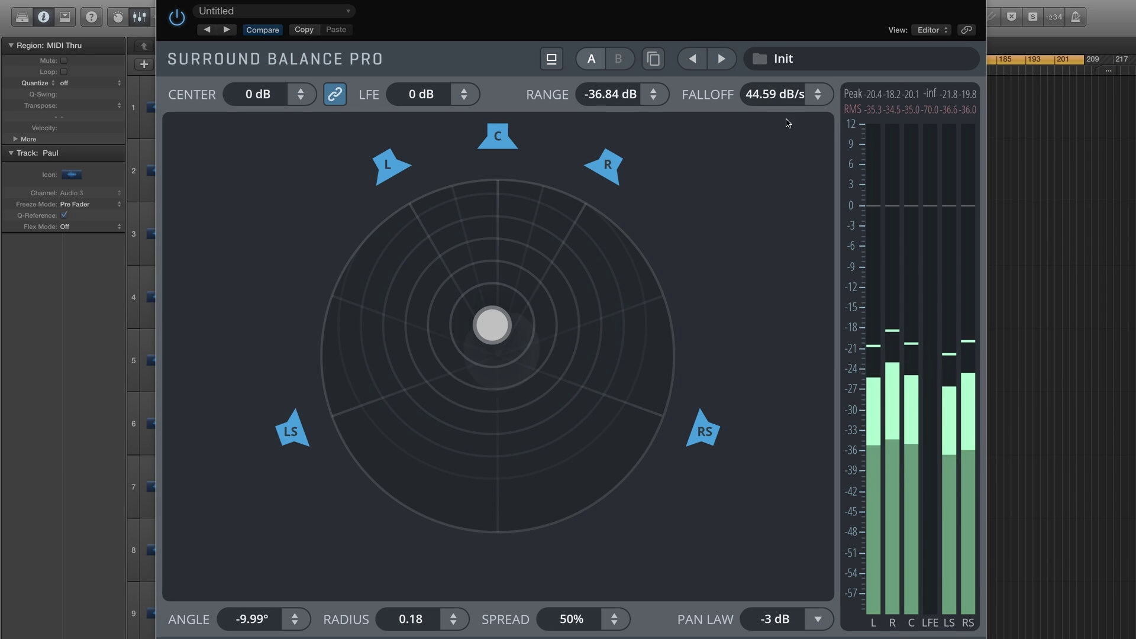
{"action": "left_click_drag", "start_coordinate": [776, 94], "coordinate": [776, 136]}
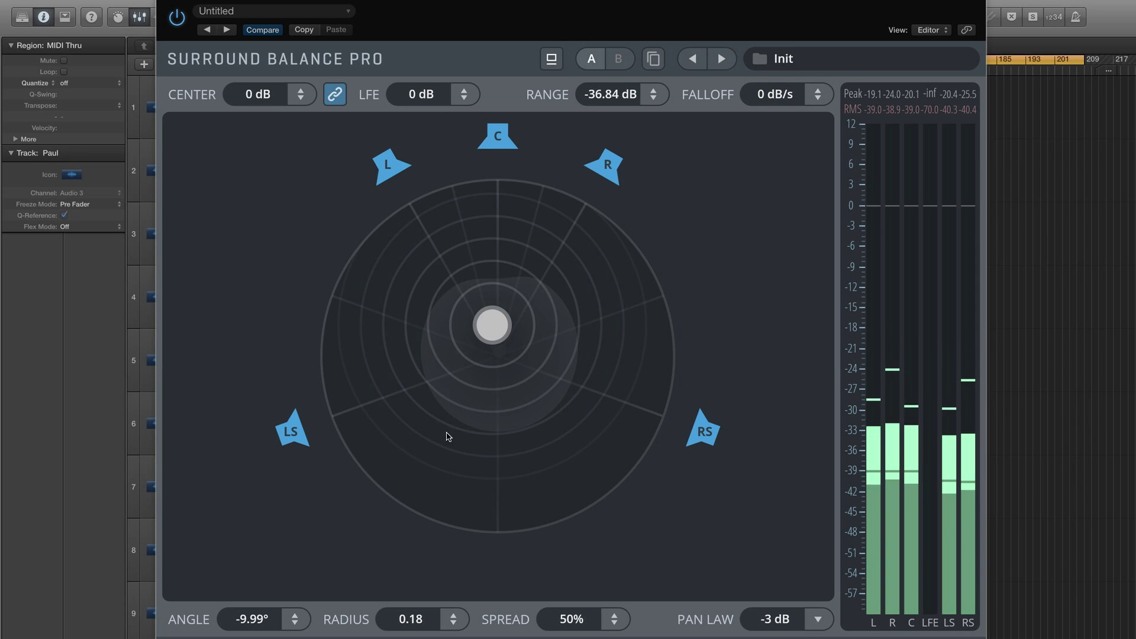
{"action": "left_click_drag", "start_coordinate": [252, 619], "coordinate": [314, 619]}
{"action": "left_click_drag", "start_coordinate": [411, 619], "coordinate": [411, 605]}
{"action": "mouse_move", "coordinate": [614, 619]}
{"action": "left_mouse_down"}
{"action": "mouse_move", "coordinate": [614, 592]}
{"action": "mouse_move", "coordinate": [614, 621]}
{"action": "left_mouse_up"}
{"action": "left_click_drag", "start_coordinate": [539, 297], "coordinate": [496, 340]}
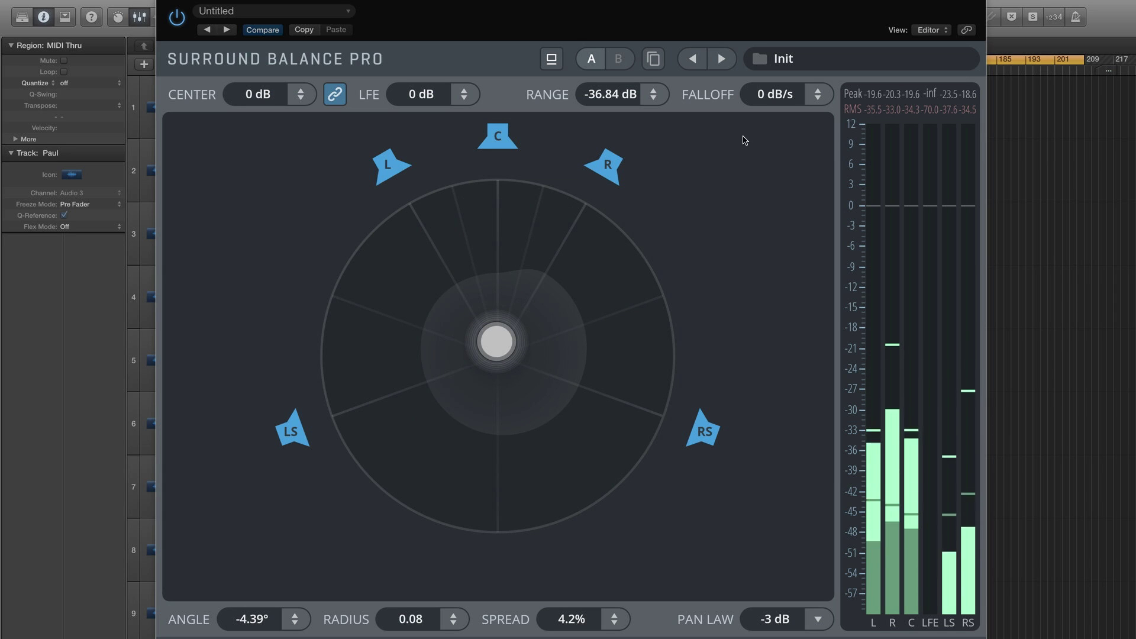
Set falloff to 7.68 dB/s and spread to 45.4%, check the pan law options, and close the plugin.
{"action": "left_click_drag", "start_coordinate": [818, 94], "coordinate": [818, 47]}
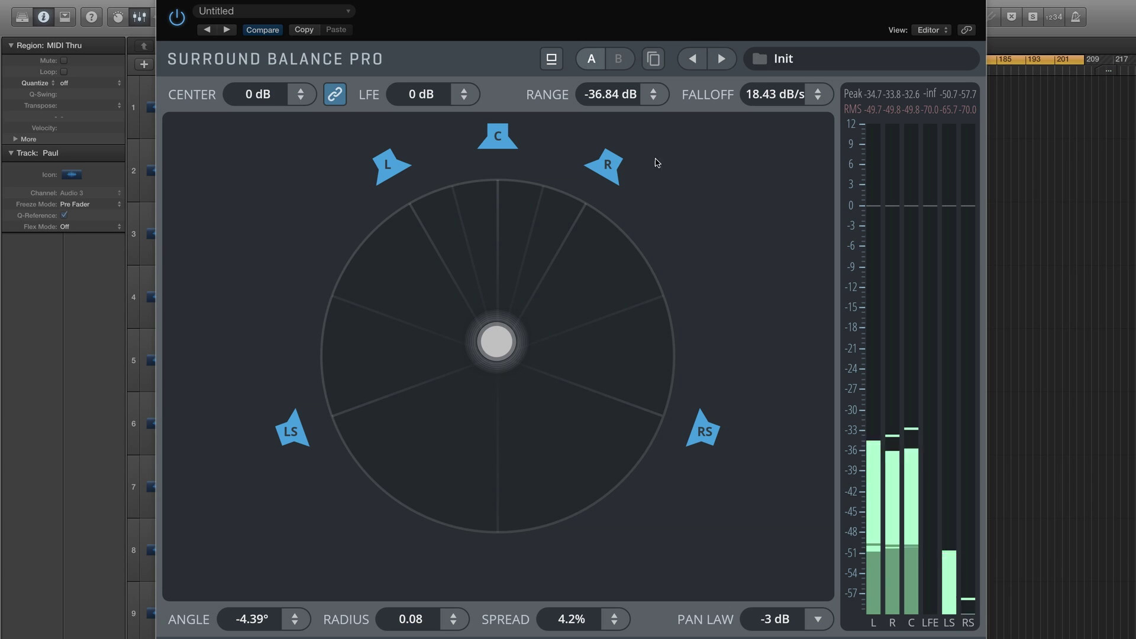
{"action": "left_click_drag", "start_coordinate": [818, 94], "coordinate": [818, 118]}
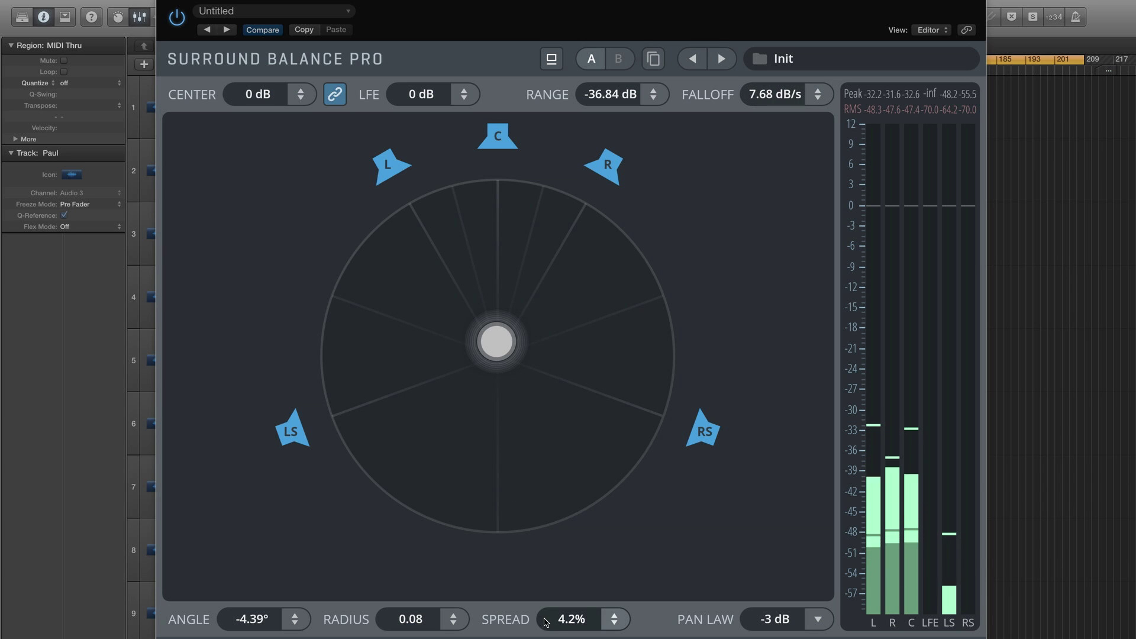
{"action": "left_click_drag", "start_coordinate": [544, 621], "coordinate": [669, 620]}
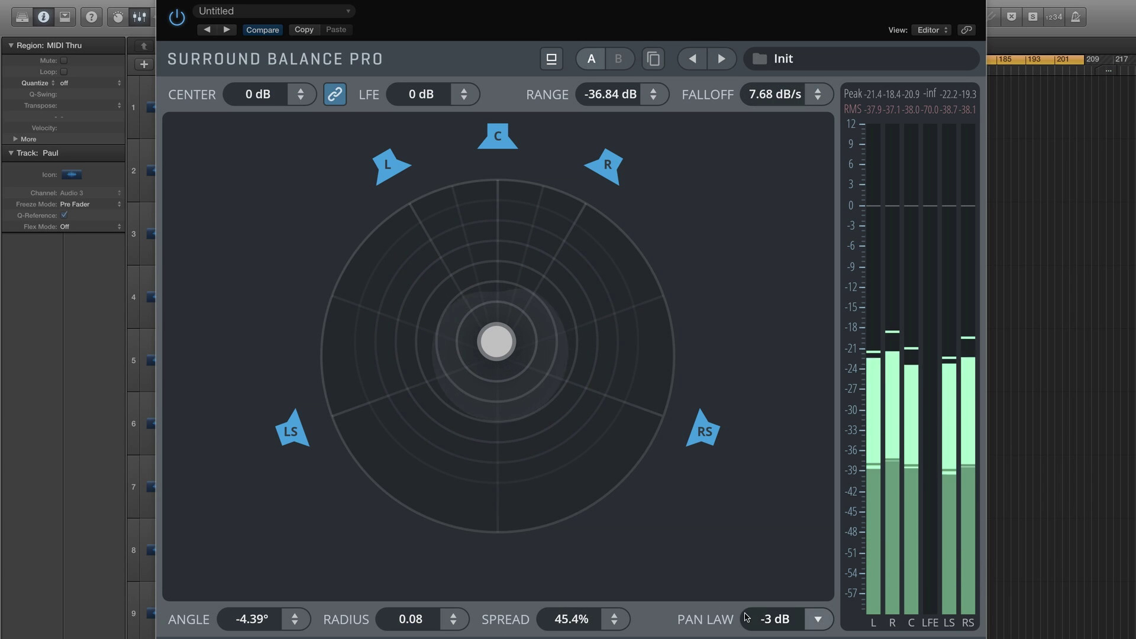
{"action": "left_click", "coordinate": [771, 622]}
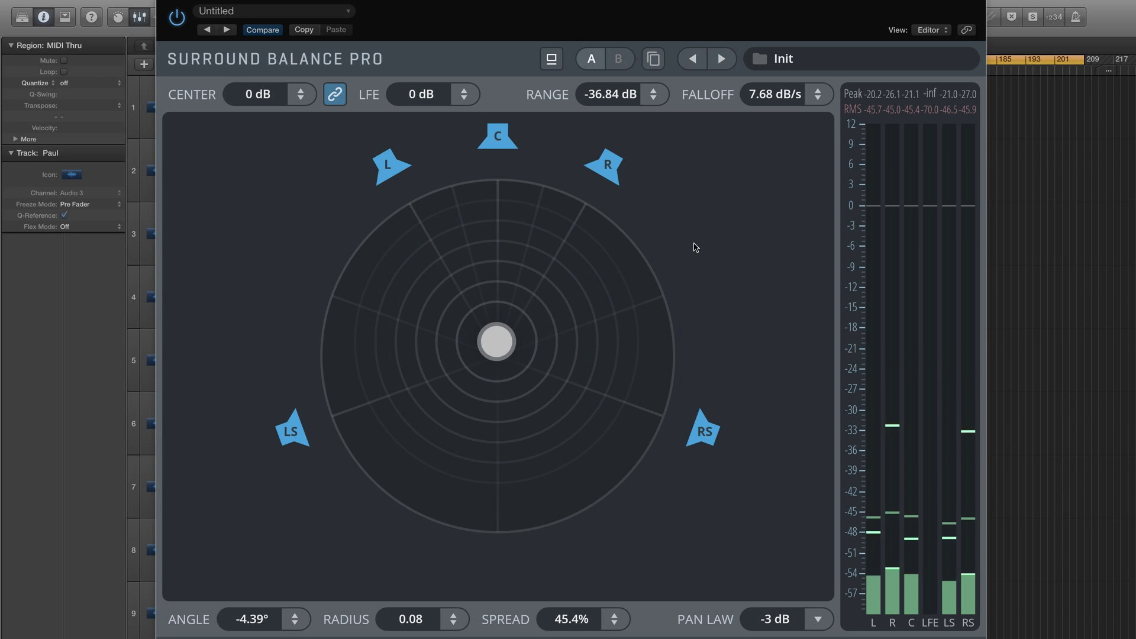
{"action": "left_click", "coordinate": [163, 1]}
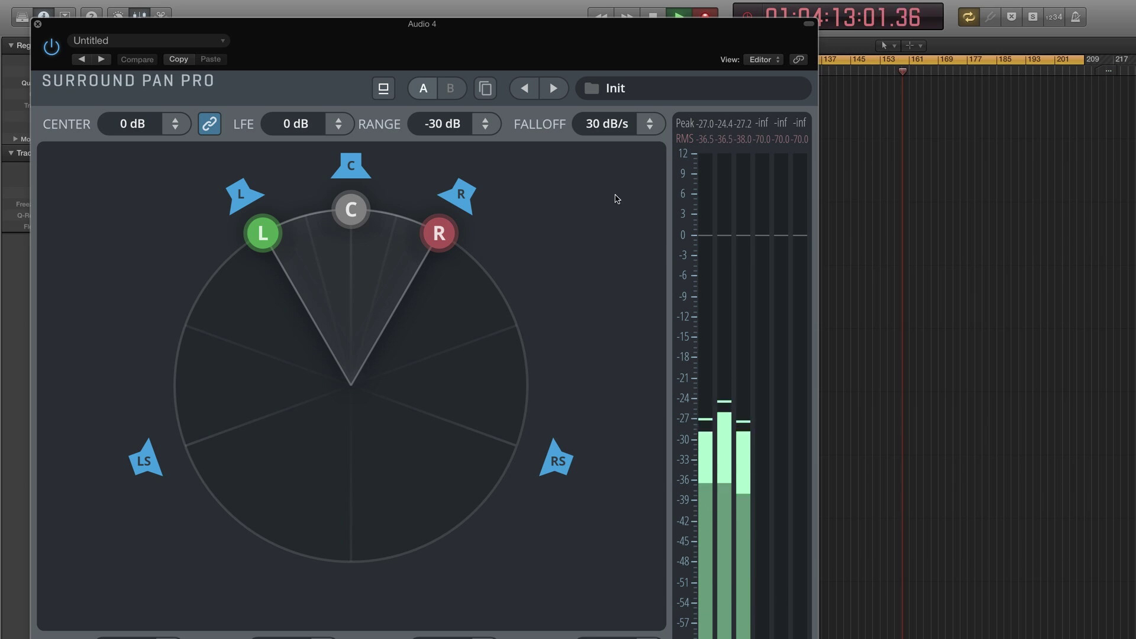
{"action": "left_click_drag", "start_coordinate": [473, 47], "coordinate": [567, 18]}
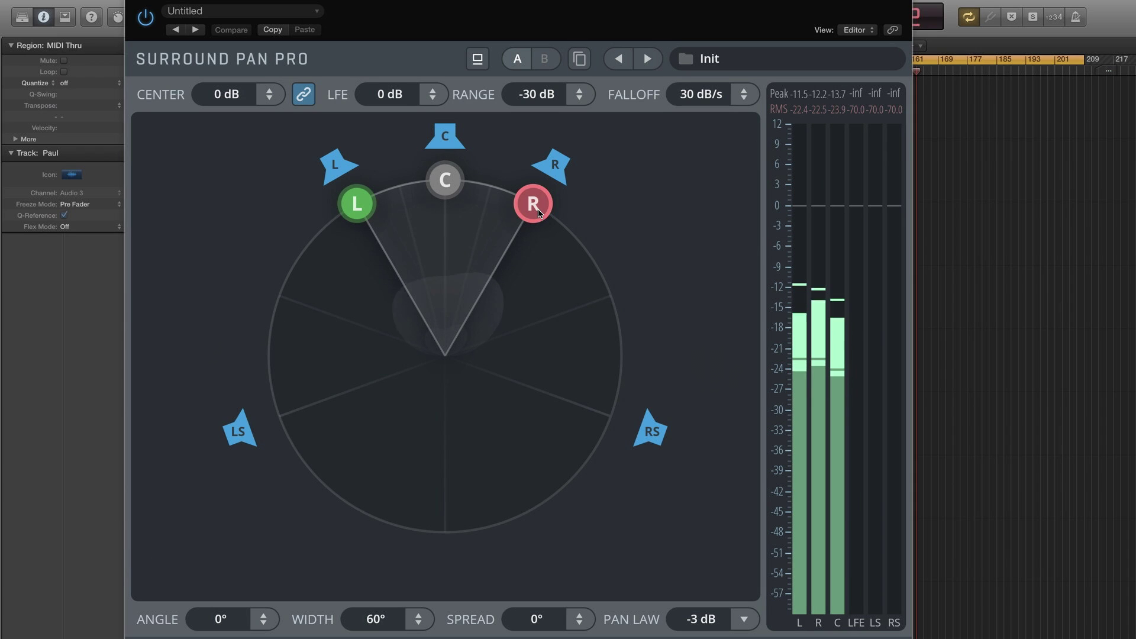
{"action": "left_click_drag", "start_coordinate": [447, 193], "coordinate": [442, 226]}
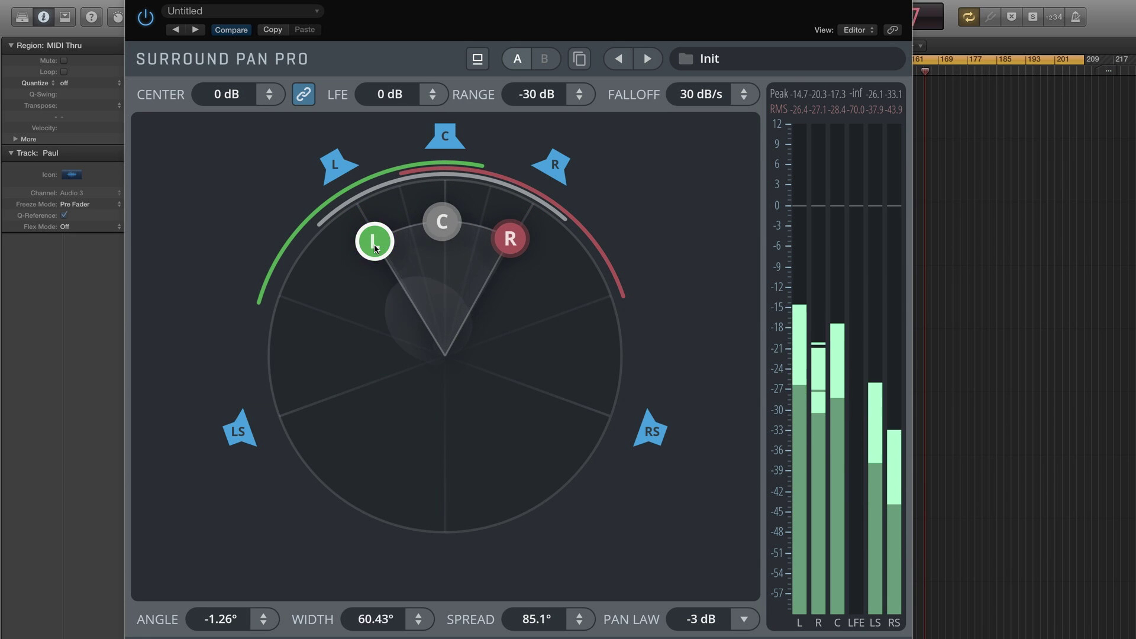
{"action": "left_click_drag", "start_coordinate": [375, 247], "coordinate": [348, 309]}
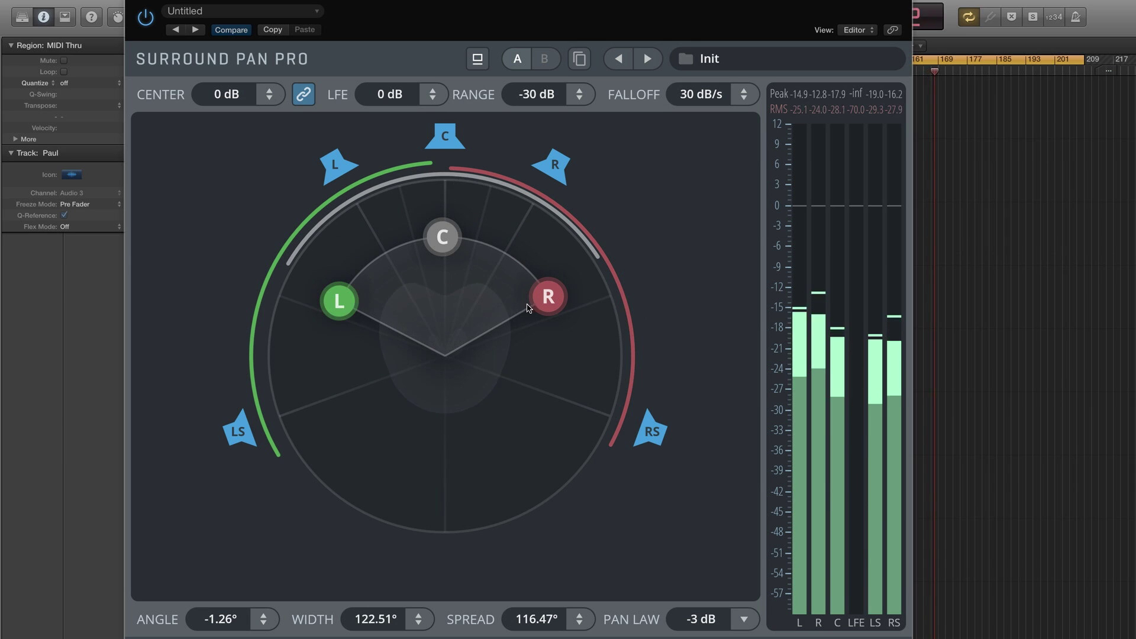
{"action": "left_click_drag", "start_coordinate": [449, 240], "coordinate": [449, 189]}
{"action": "left_click", "coordinate": [585, 290], "text": "alt"}
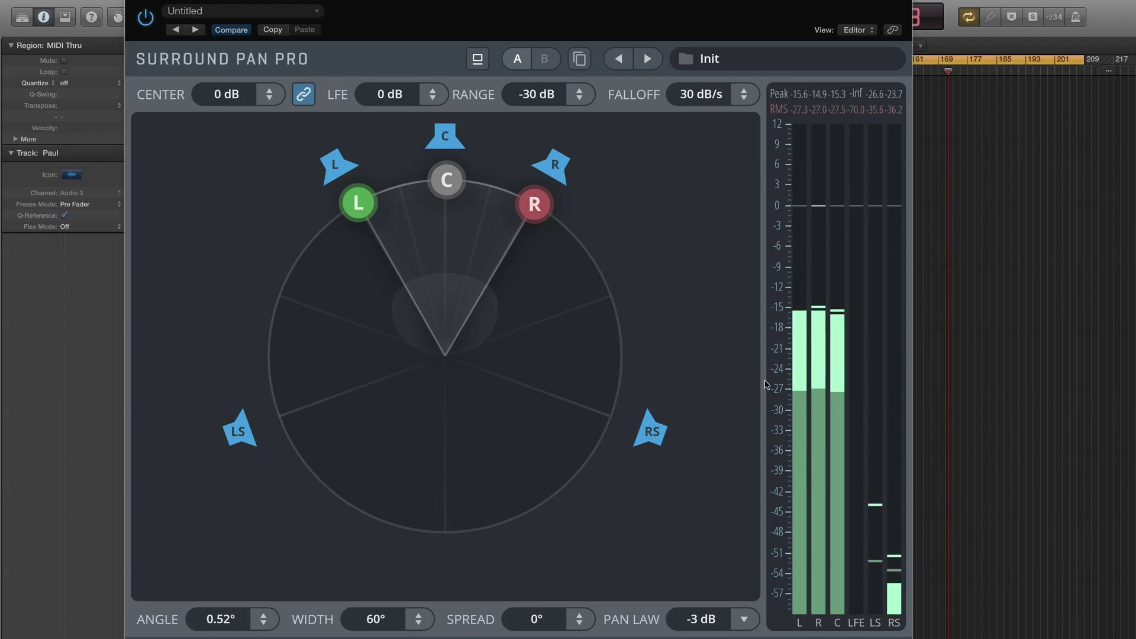
Drag the front pucks to width 90.28°, spread 100.37° and angle 5.02°.
{"action": "left_click_drag", "start_coordinate": [449, 189], "coordinate": [329, 281]}
{"action": "left_click_drag", "start_coordinate": [449, 220], "coordinate": [450, 285]}
{"action": "left_click_drag", "start_coordinate": [329, 282], "coordinate": [362, 266]}
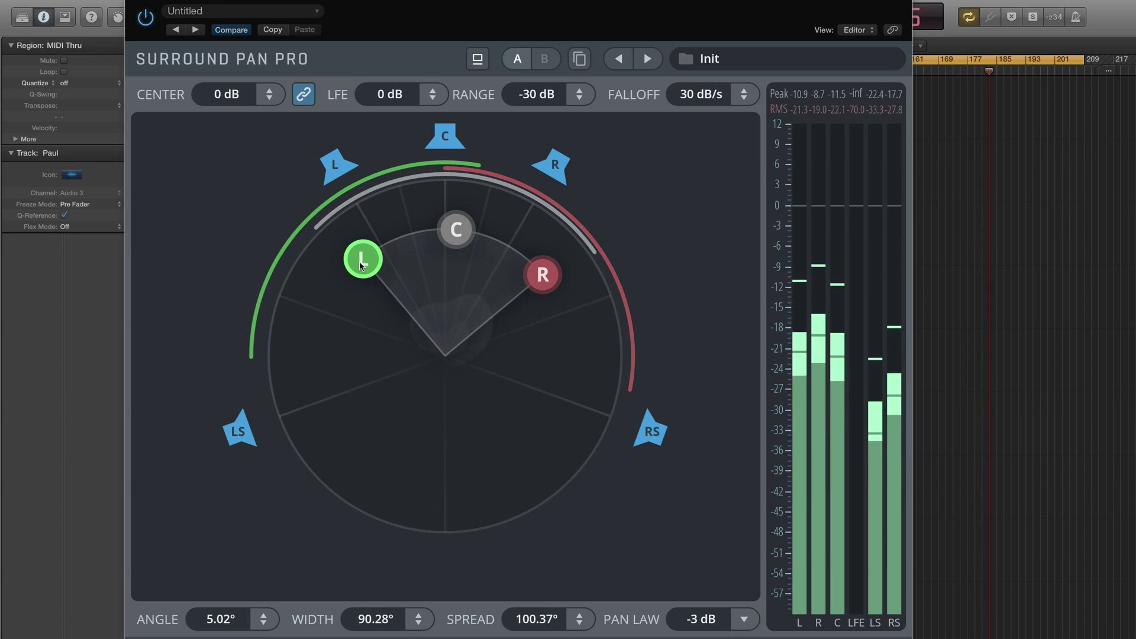